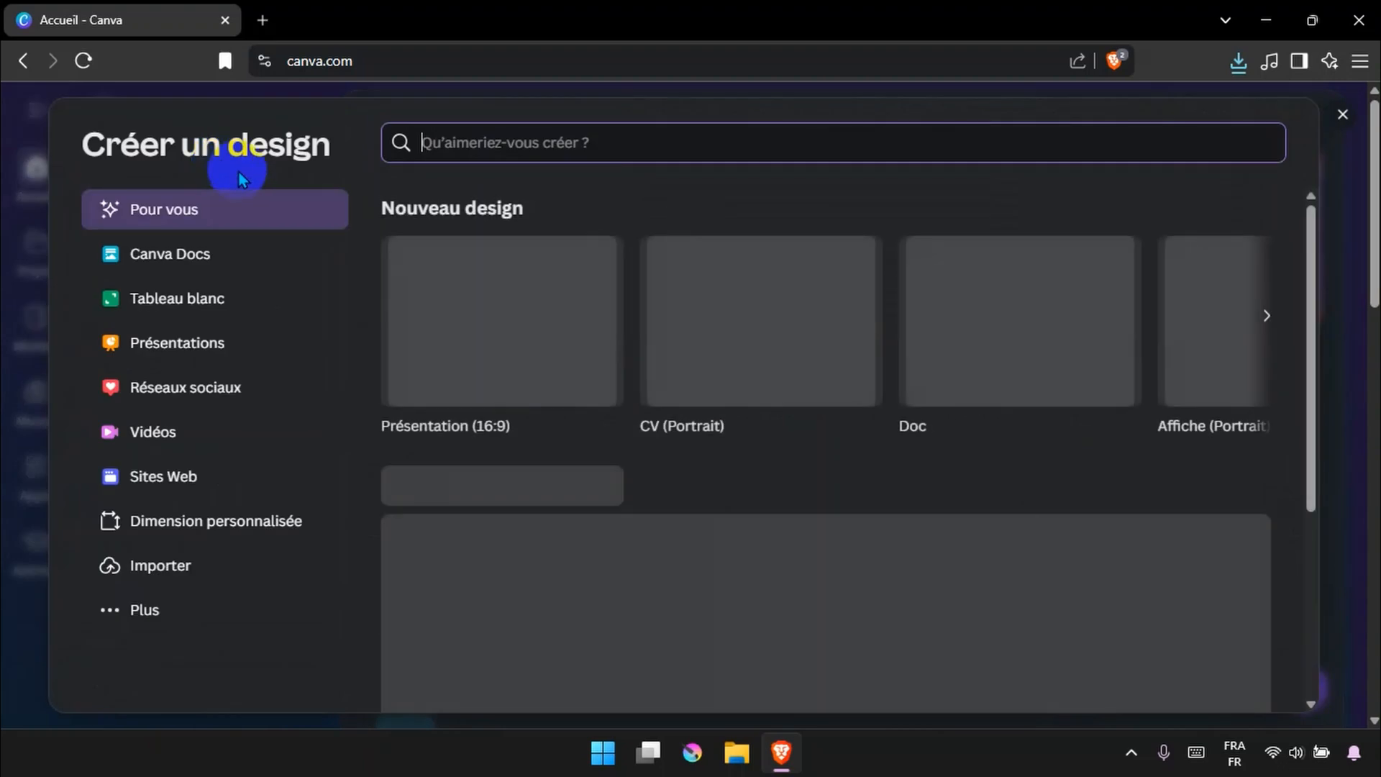
# Create a 16:9 presentation and upload the New York night skyline JPG from the Downloads folder
pyautogui.click(516, 310)
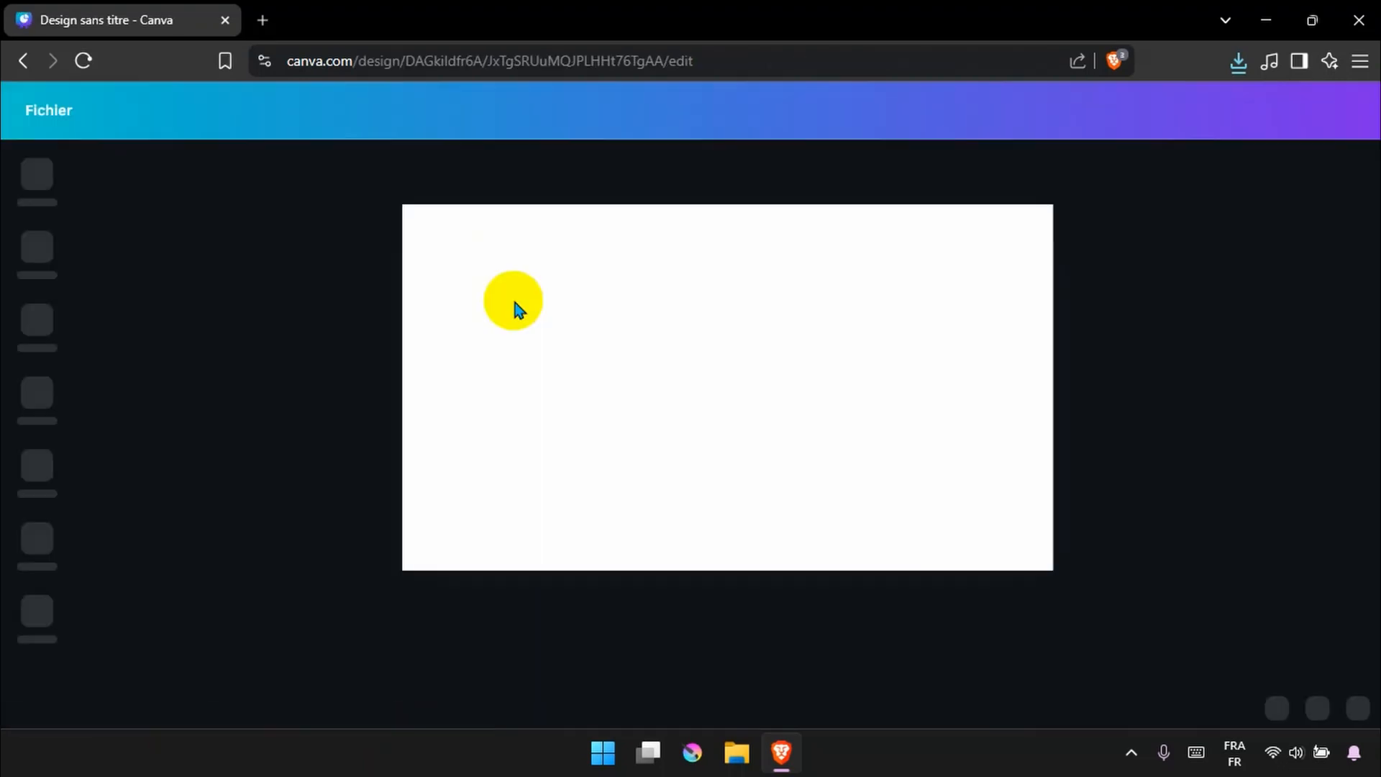
pyautogui.click(58, 471)
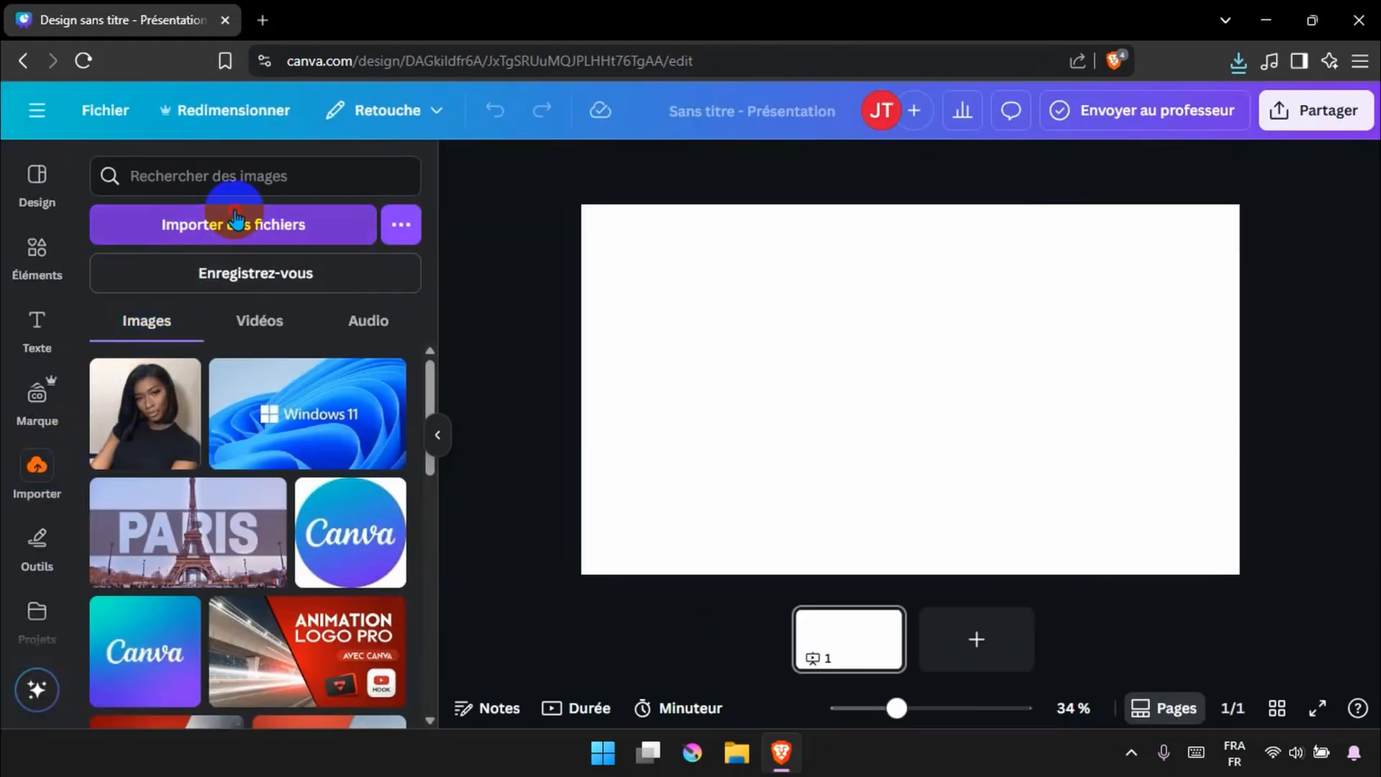
pyautogui.click(236, 218)
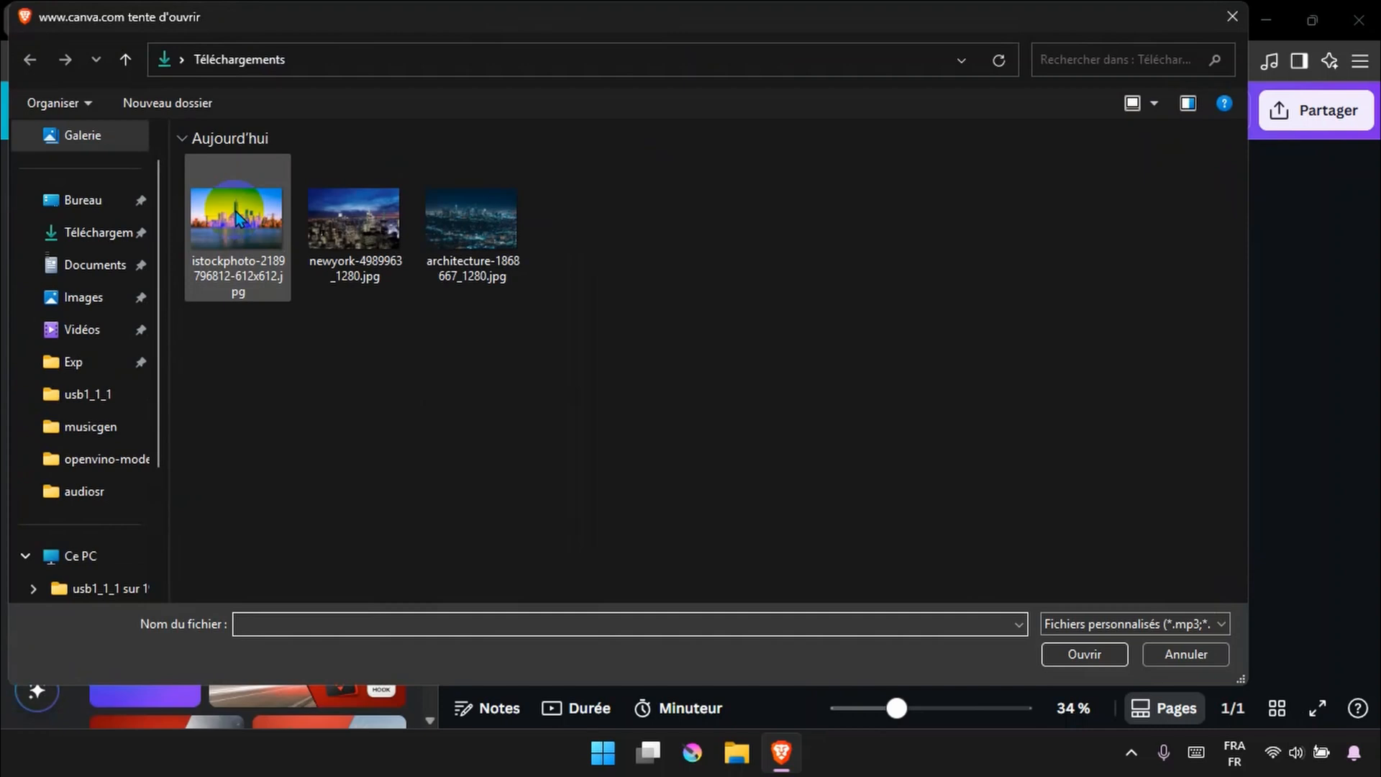
pyautogui.doubleClick(384, 228)
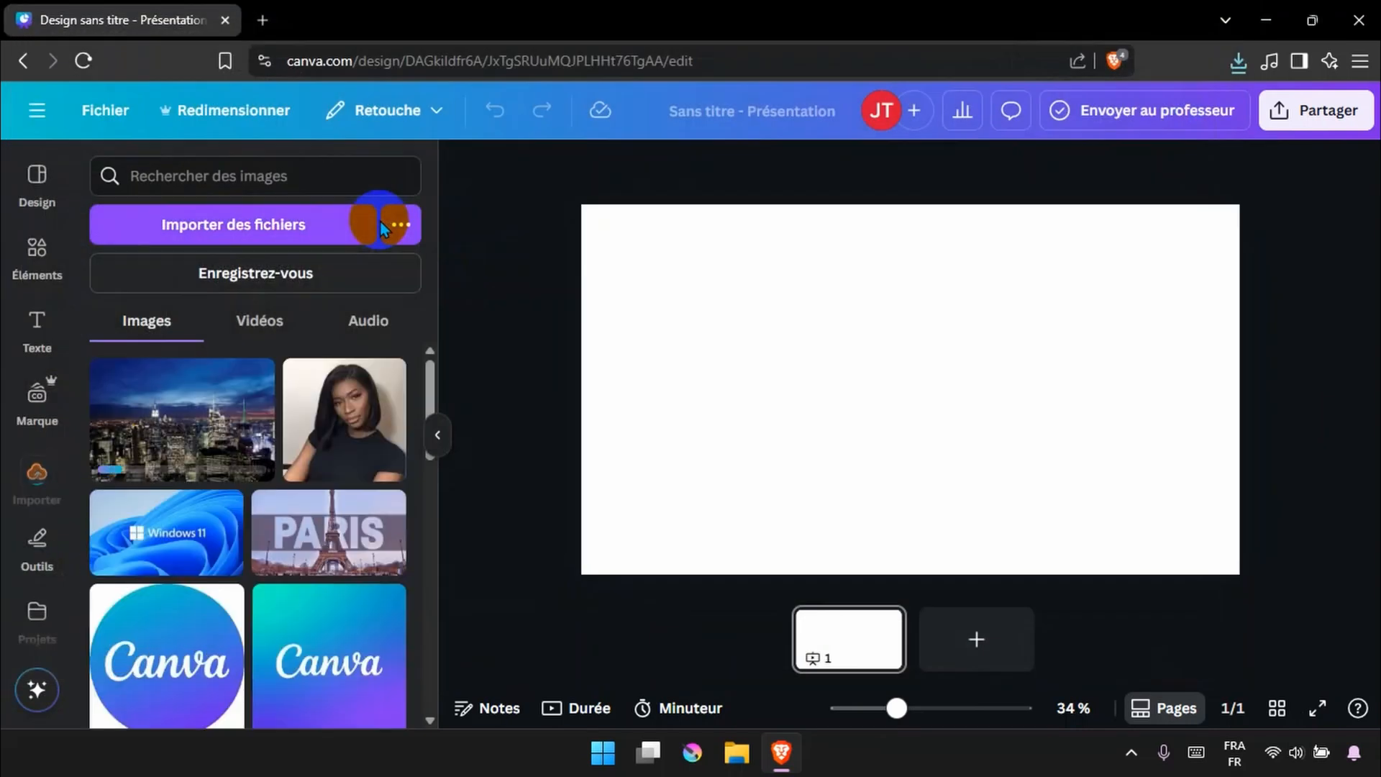
# Add the uploaded skyline image to the page and set it as the page background
pyautogui.click(176, 414)
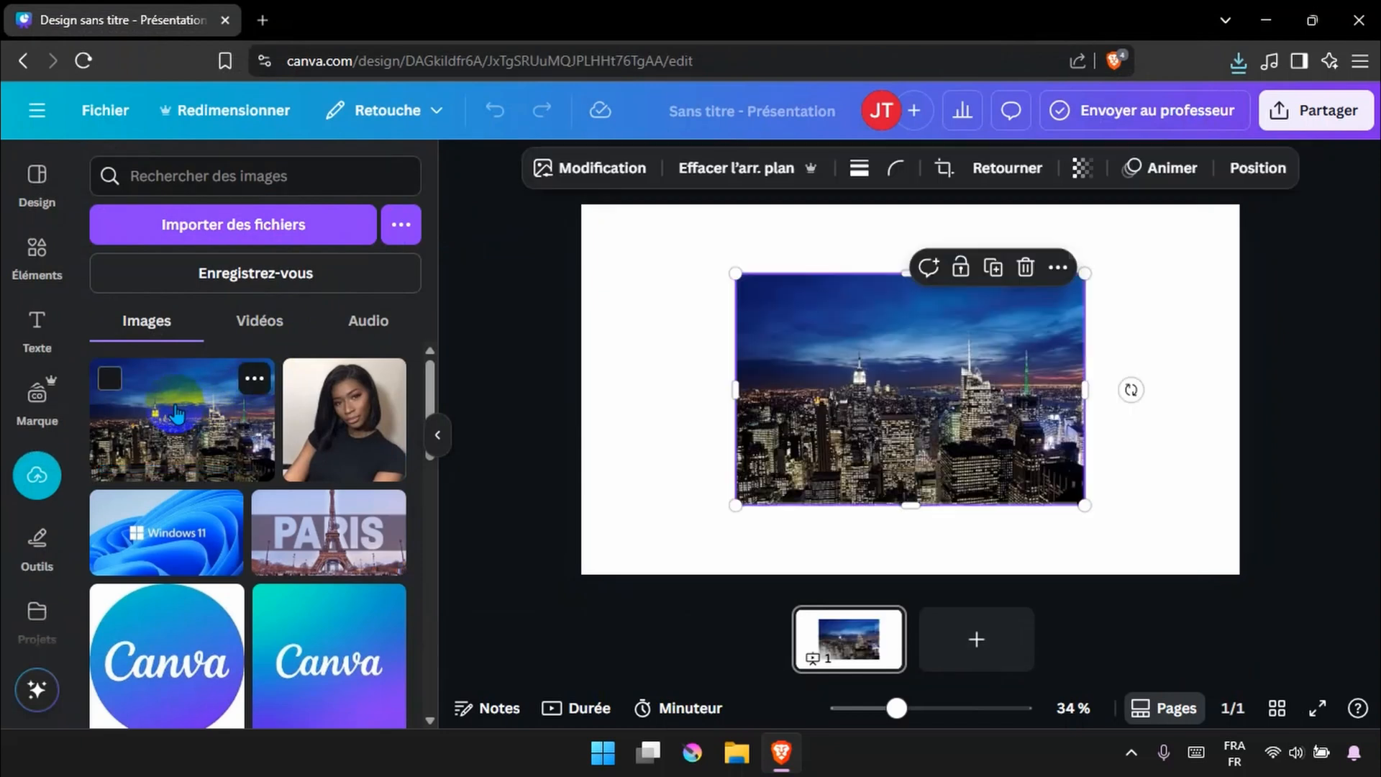
pyautogui.rightClick(936, 349)
pyautogui.click(1033, 613)
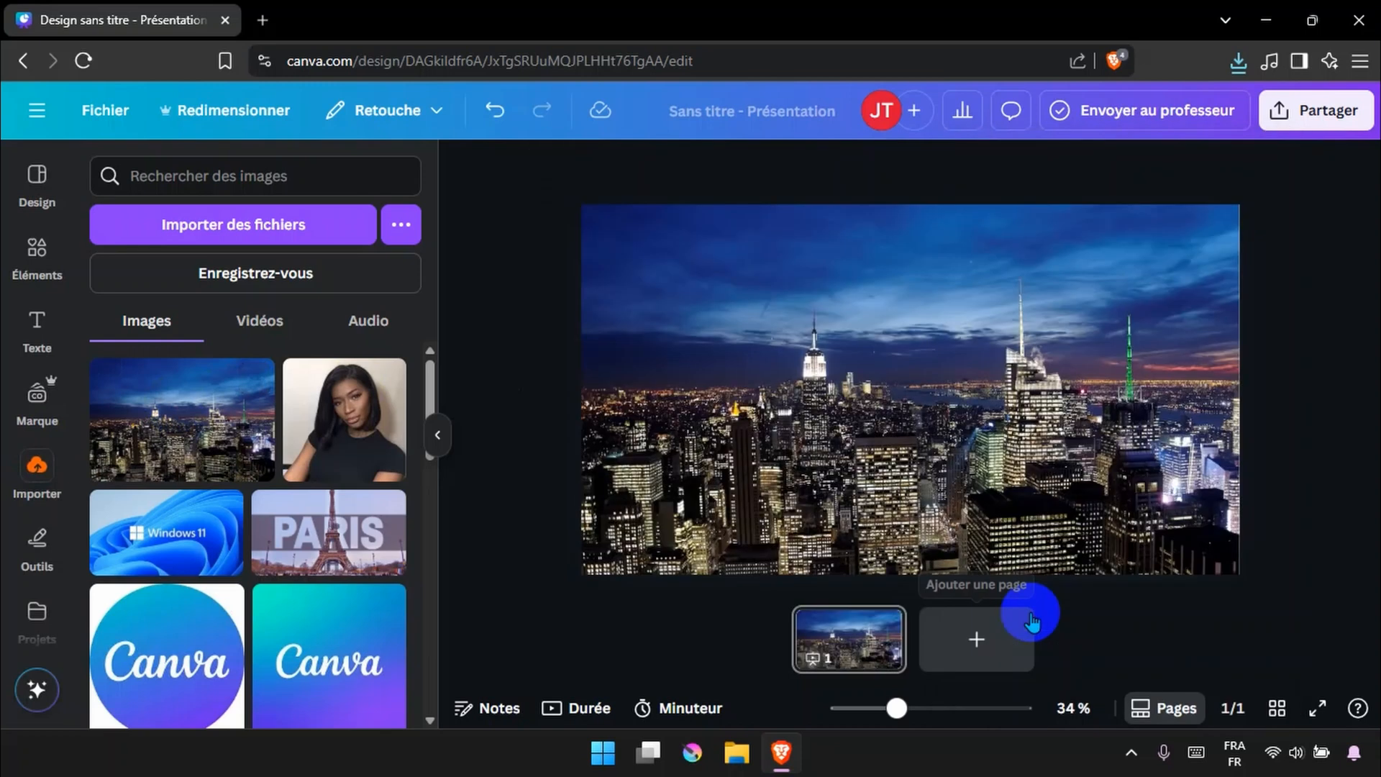
# Add a second copy of the skyline image and remove its background
pyautogui.click(178, 425)
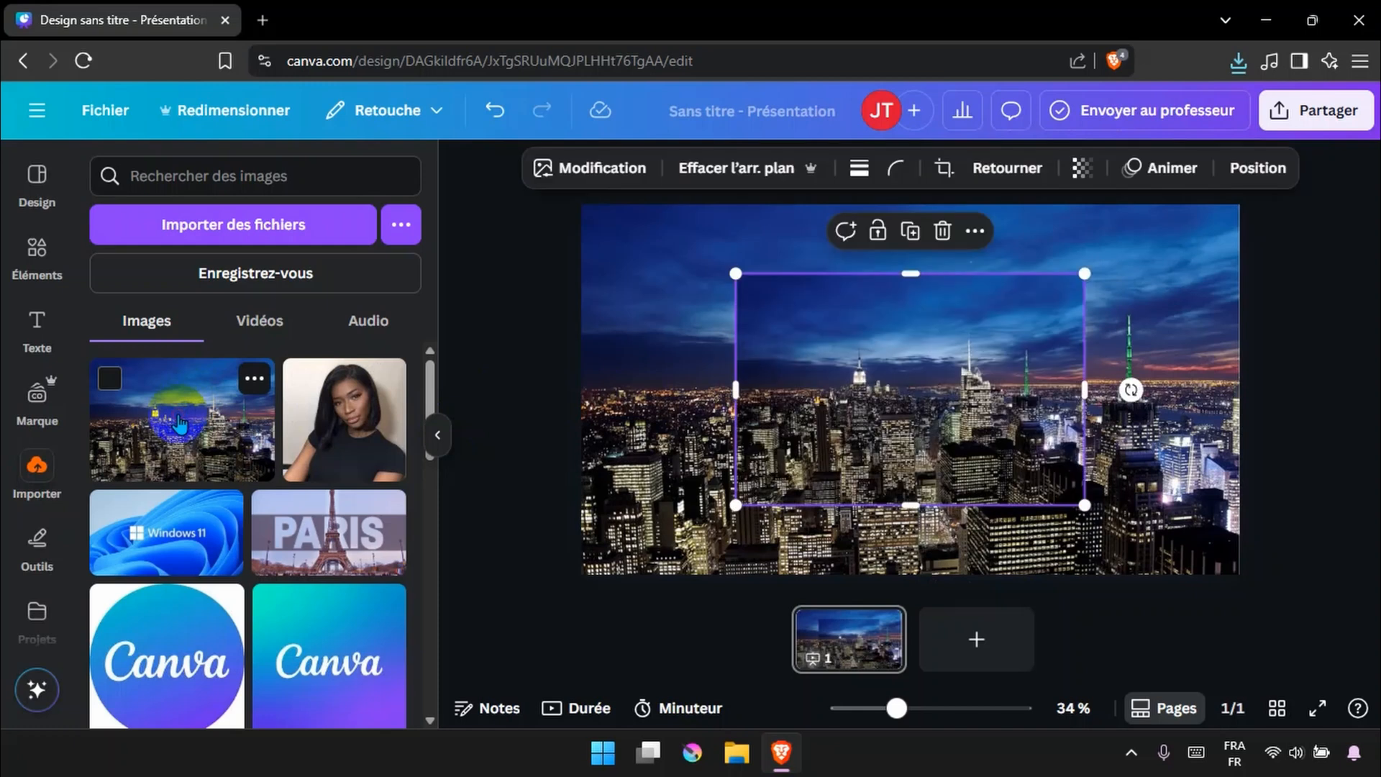
pyautogui.click(697, 171)
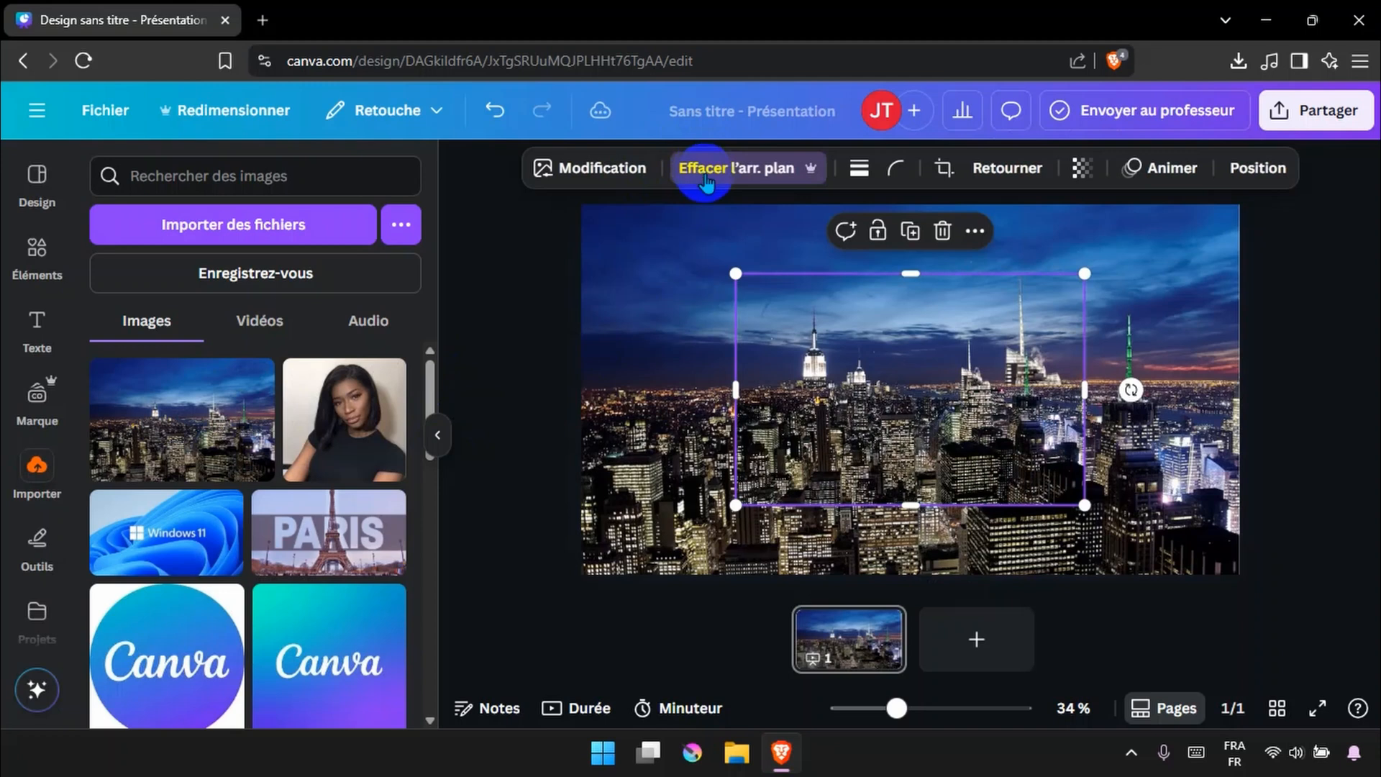
# Move and enlarge the cutout skyline so it lines up exactly over the background image
pyautogui.moveTo(919, 456); pyautogui.dragTo(765, 389)
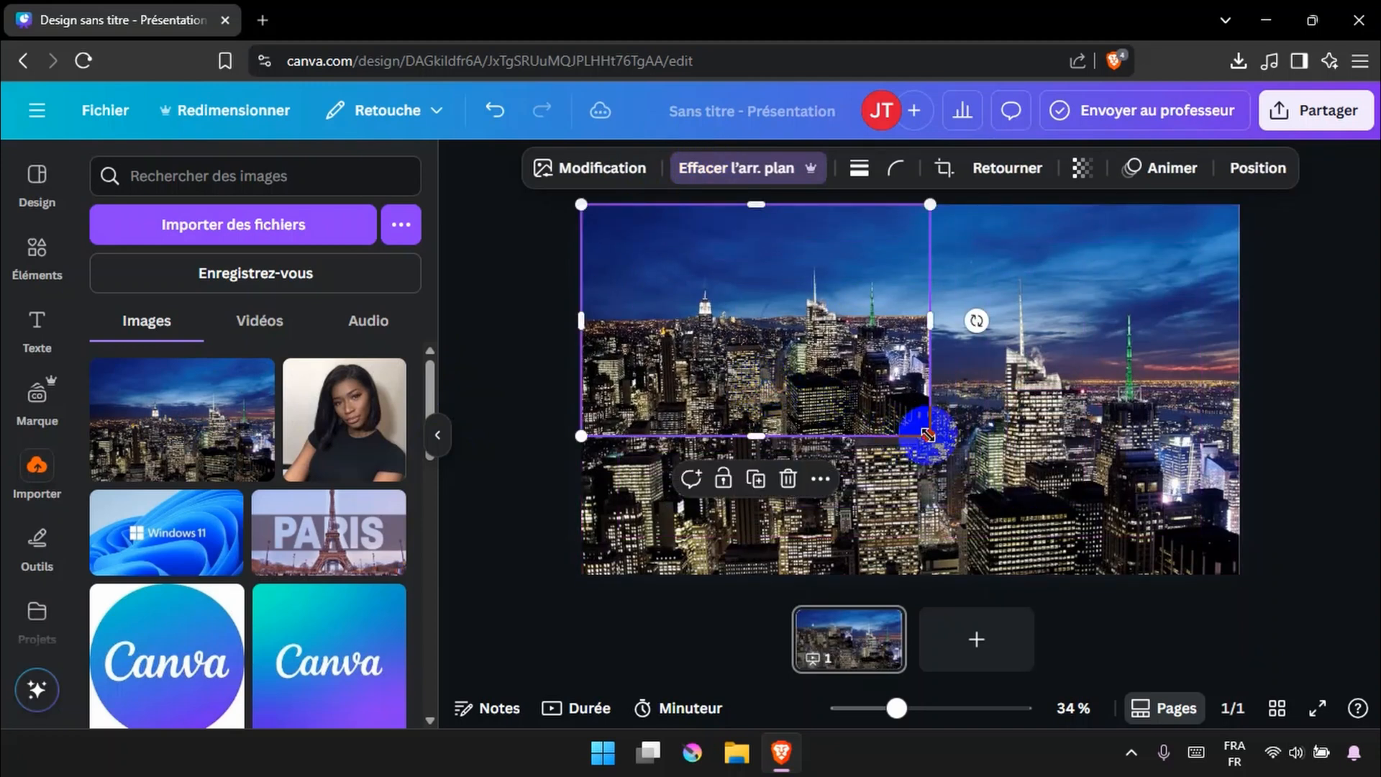
pyautogui.moveTo(928, 435); pyautogui.dragTo(1302, 543)
pyautogui.moveTo(1000, 495); pyautogui.dragTo(1004, 454)
pyautogui.click(1302, 256)
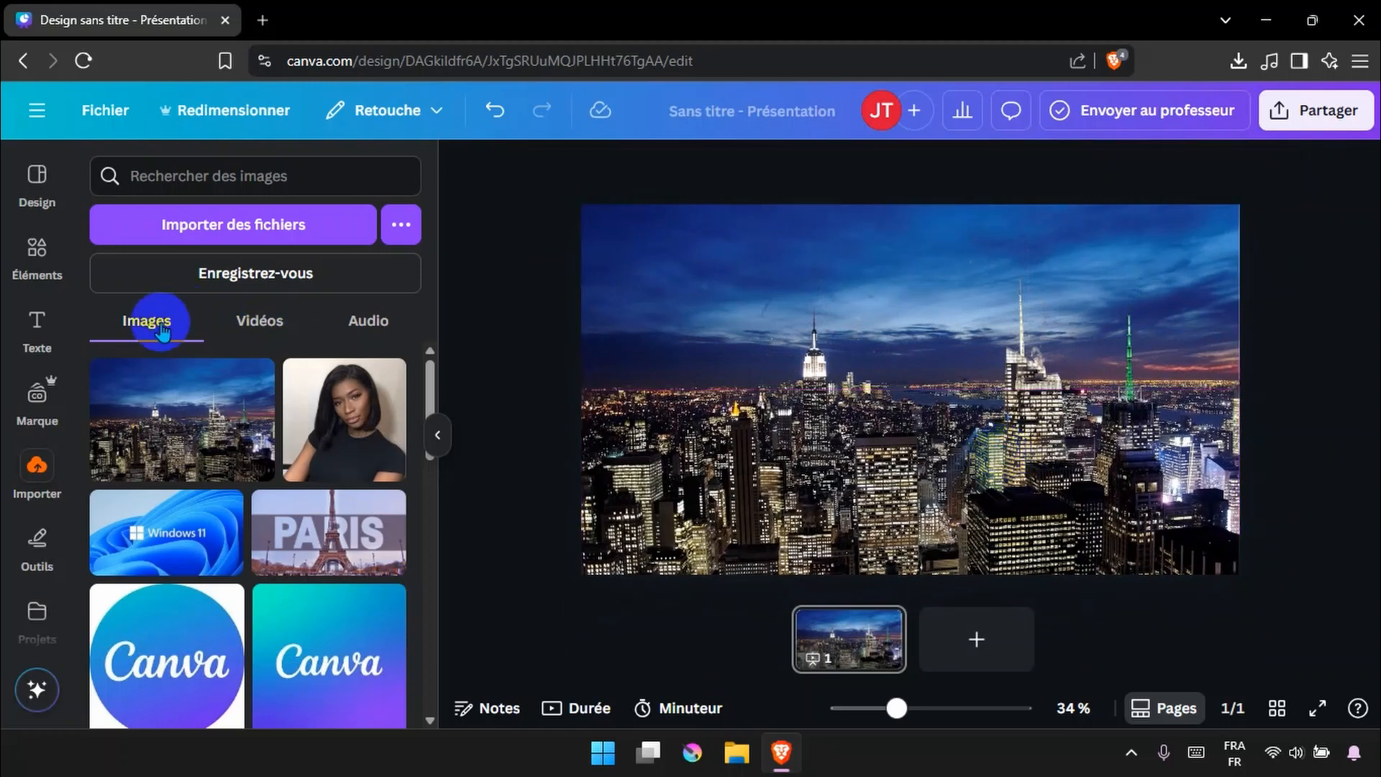
# Add a title text box reading ANGLE
pyautogui.click(42, 323)
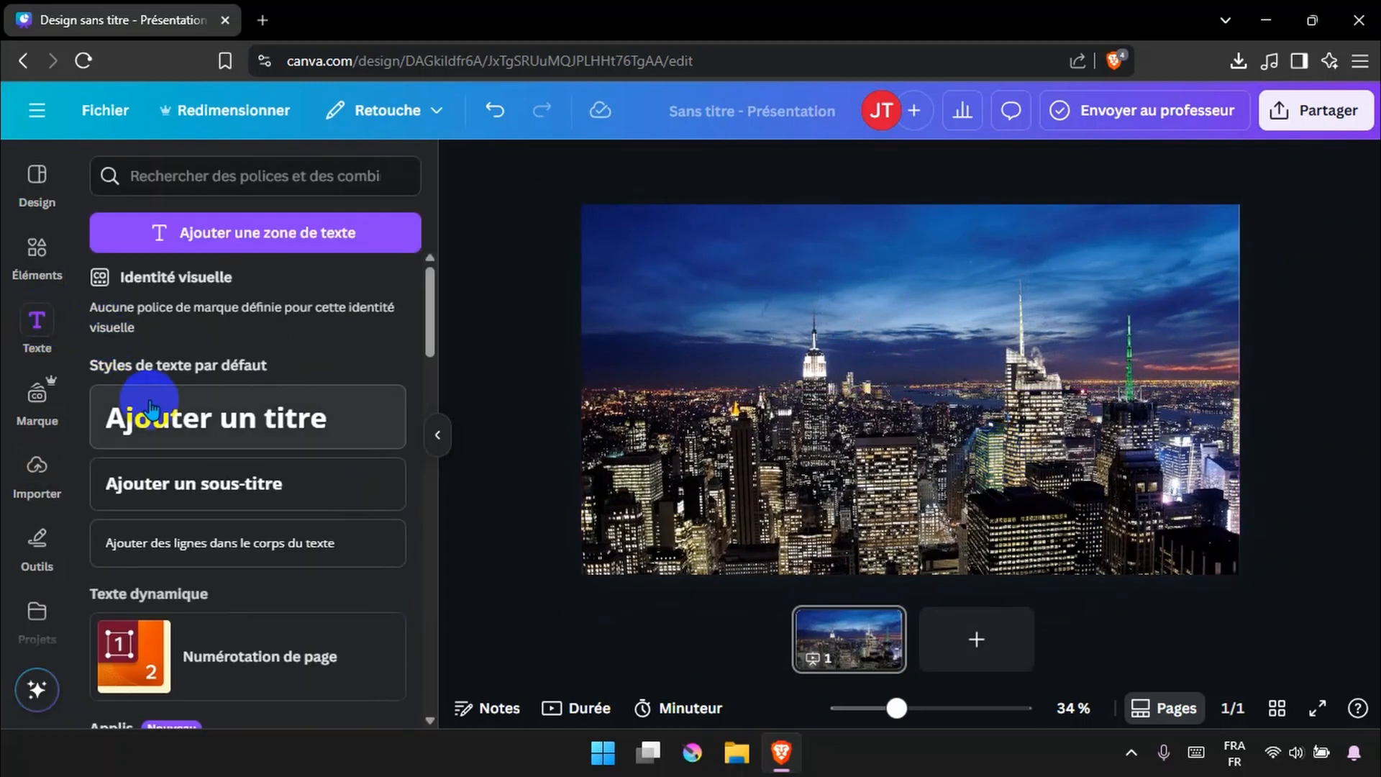
pyautogui.click(179, 429)
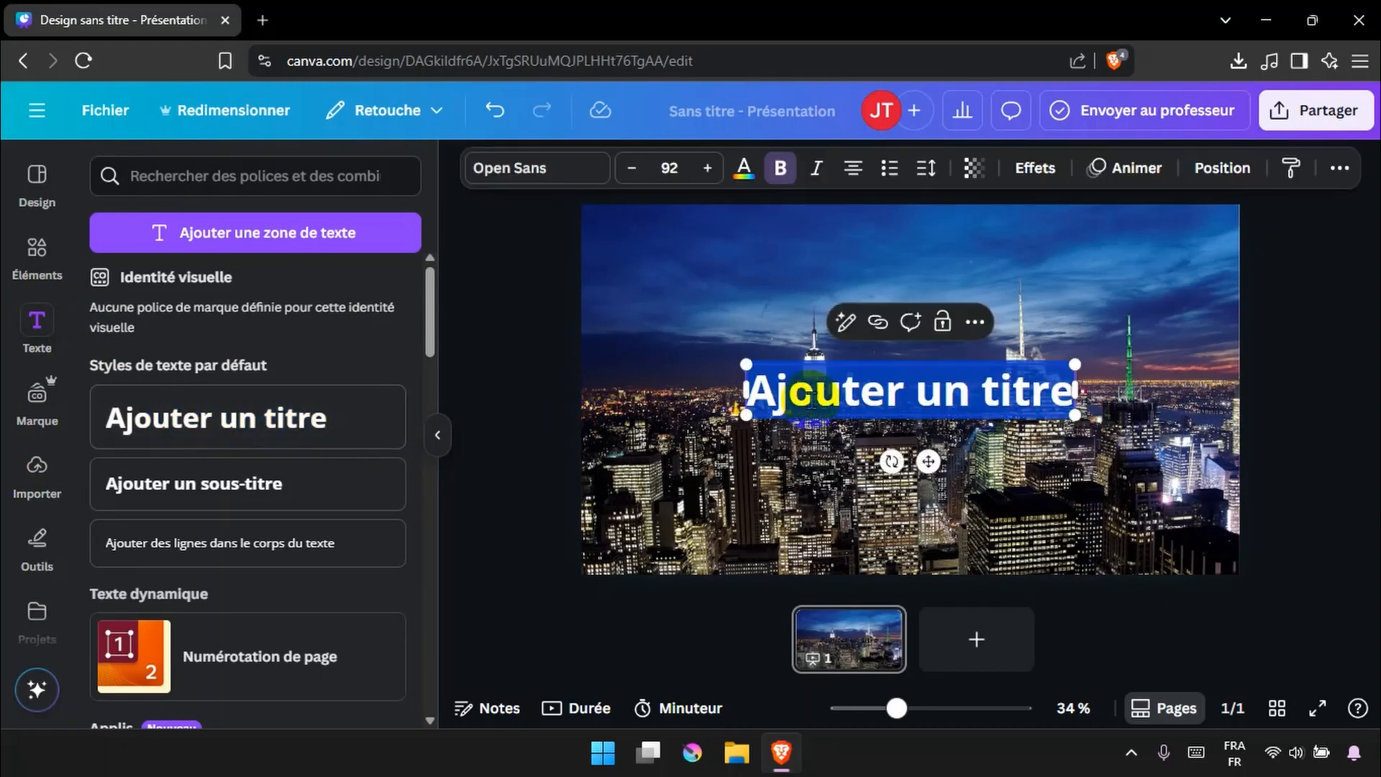
pyautogui.write('ANG')
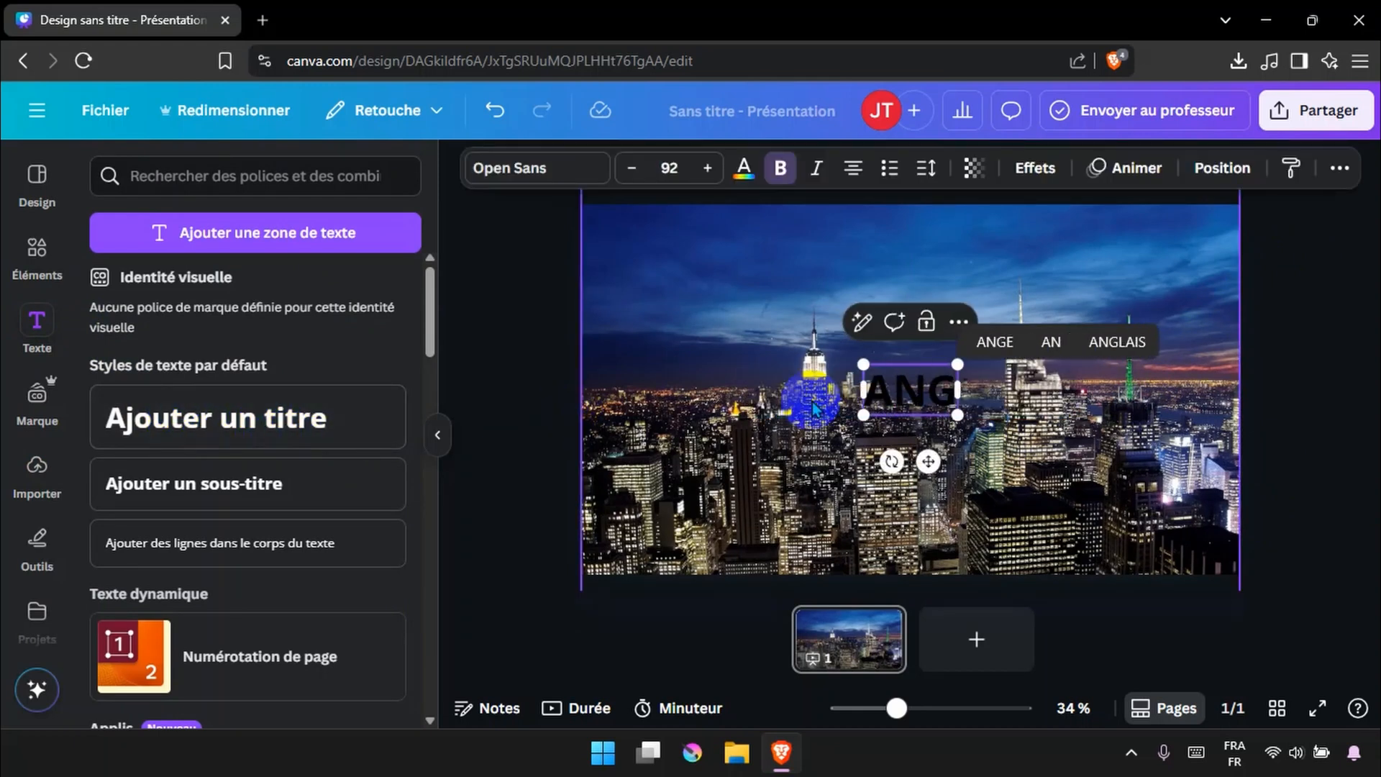
pyautogui.write('LE')
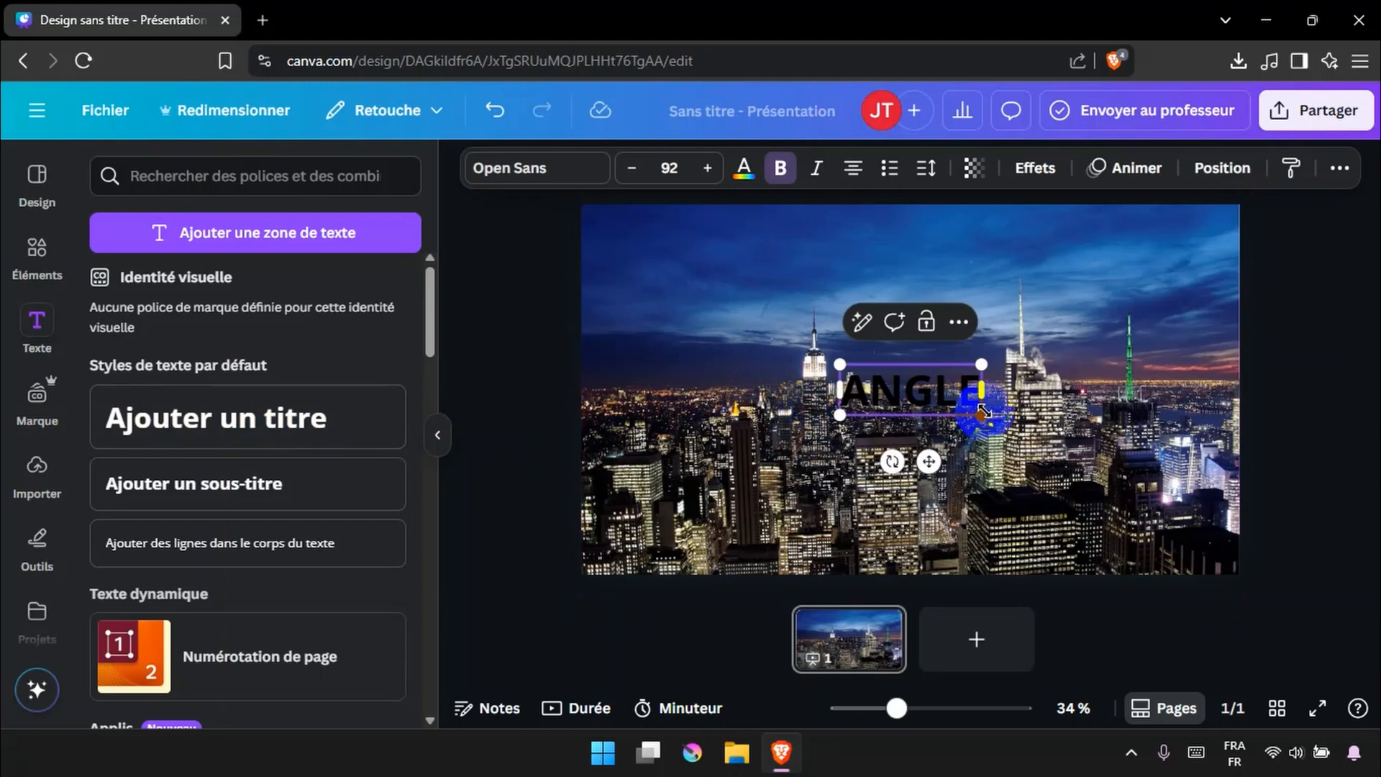
# Enlarge the ANGLE text to about size 327 and move it to the top of the page
pyautogui.moveTo(982, 413); pyautogui.dragTo(1187, 487)
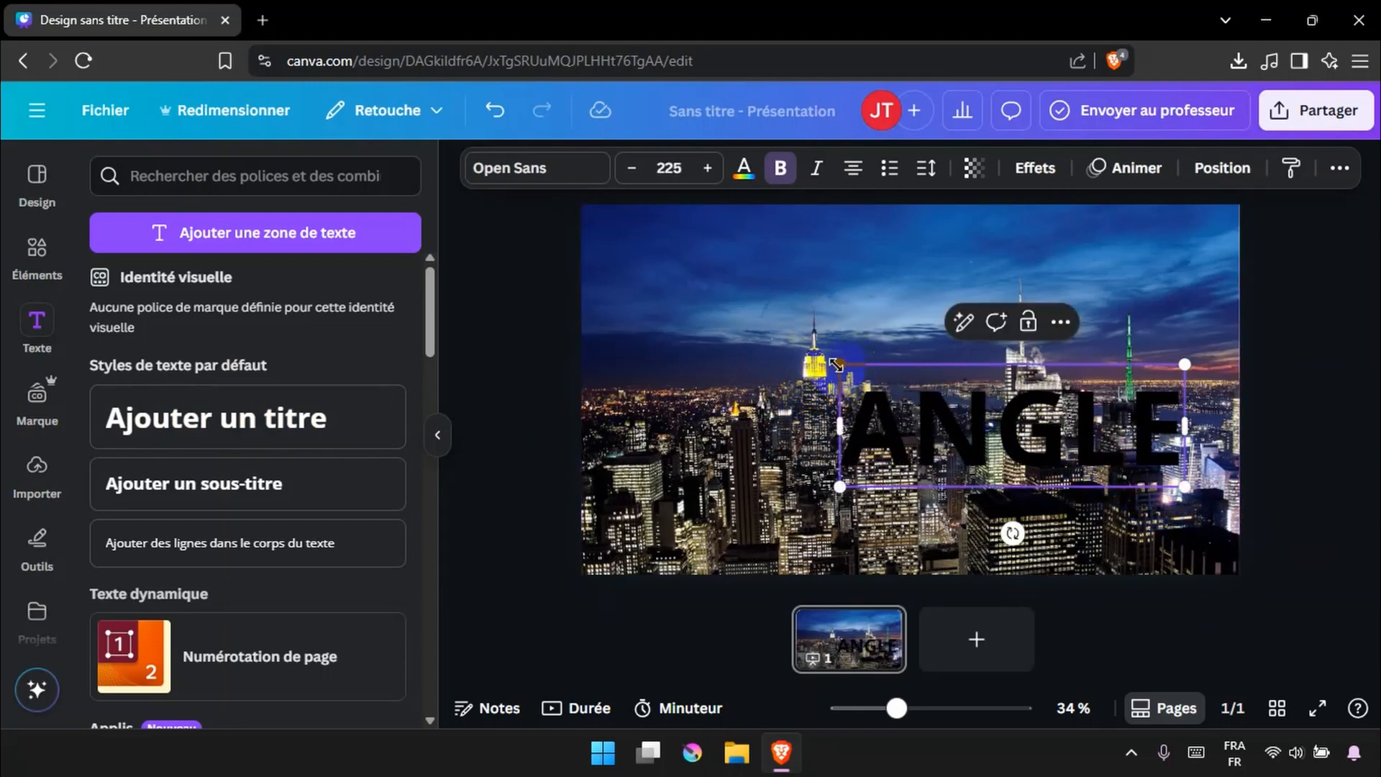
pyautogui.moveTo(821, 357); pyautogui.dragTo(666, 302)
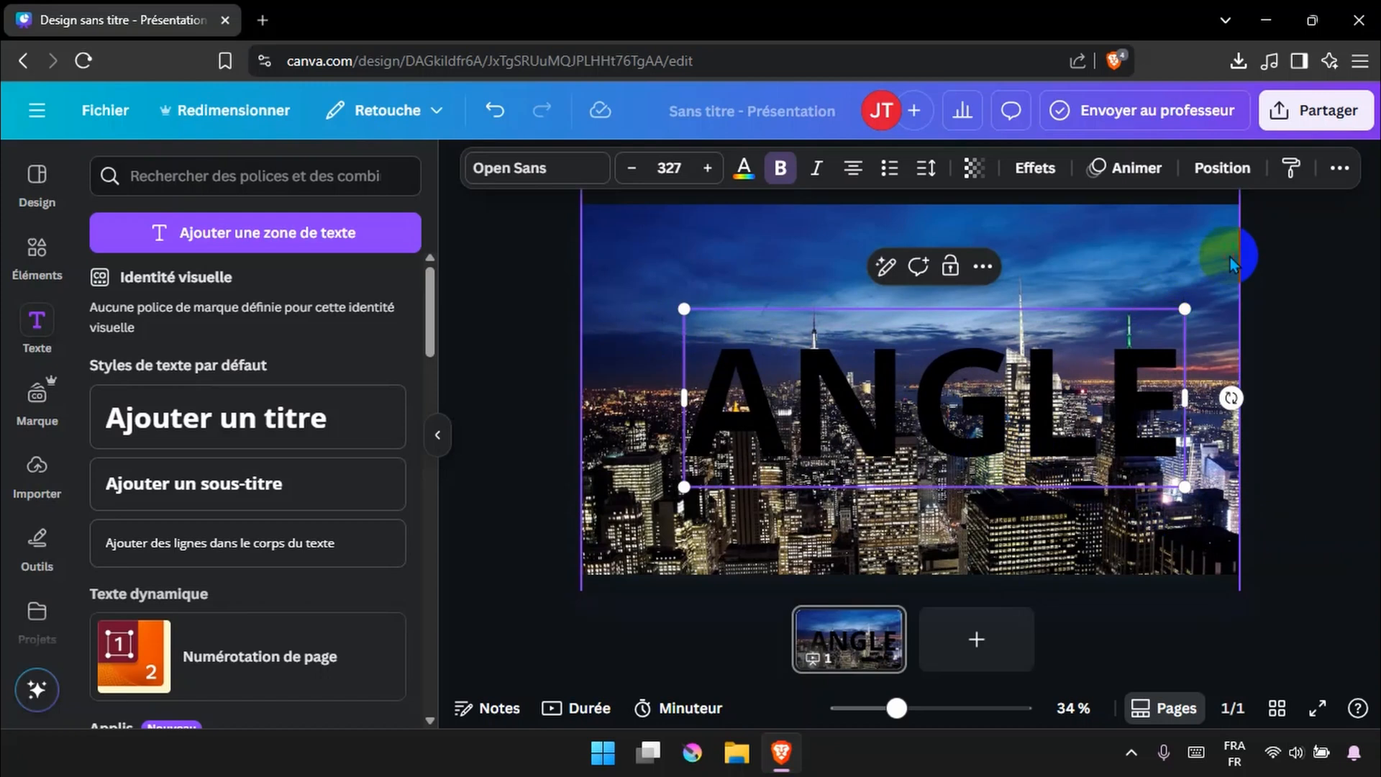
pyautogui.click(1049, 360)
pyautogui.moveTo(1049, 359); pyautogui.dragTo(1022, 305)
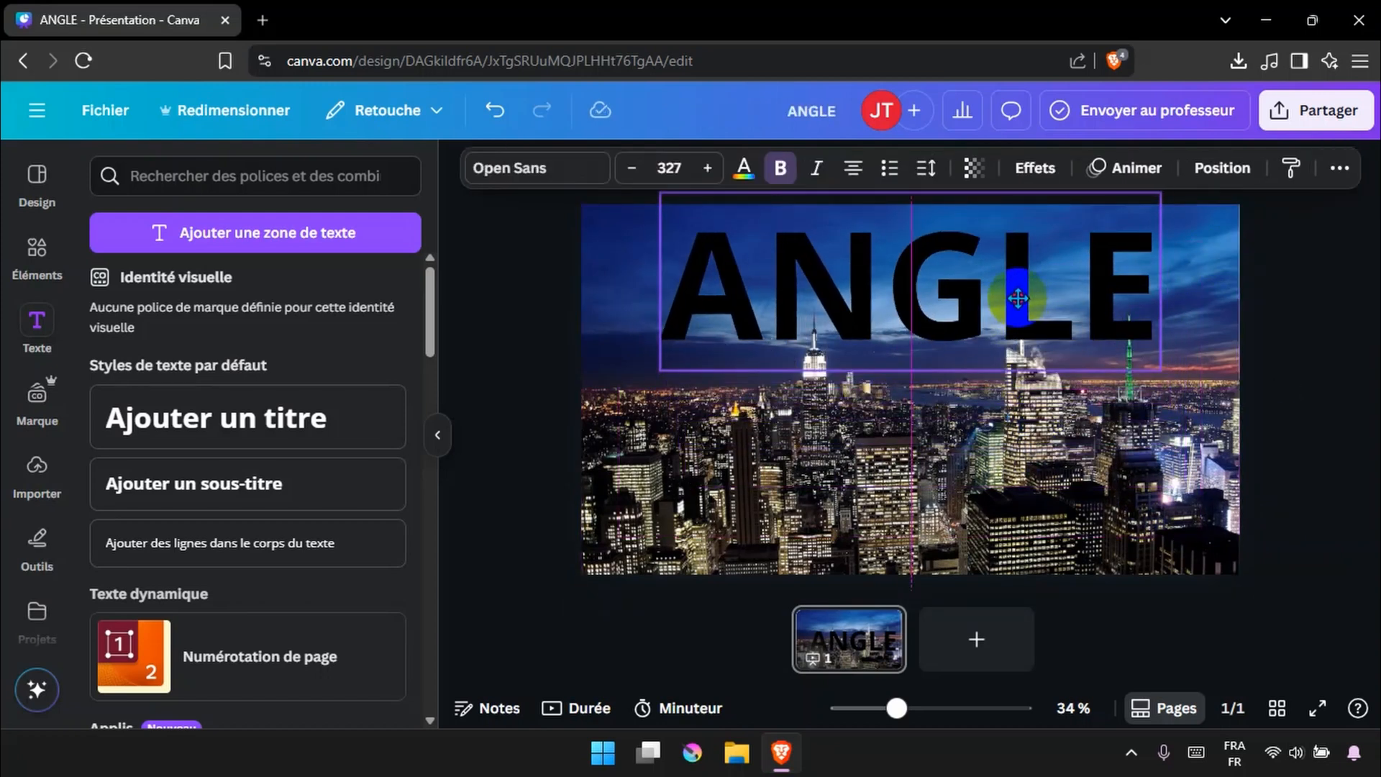
# Set the ANGLE text colour to white after trying the photo's blue and beige tones
pyautogui.click(744, 167)
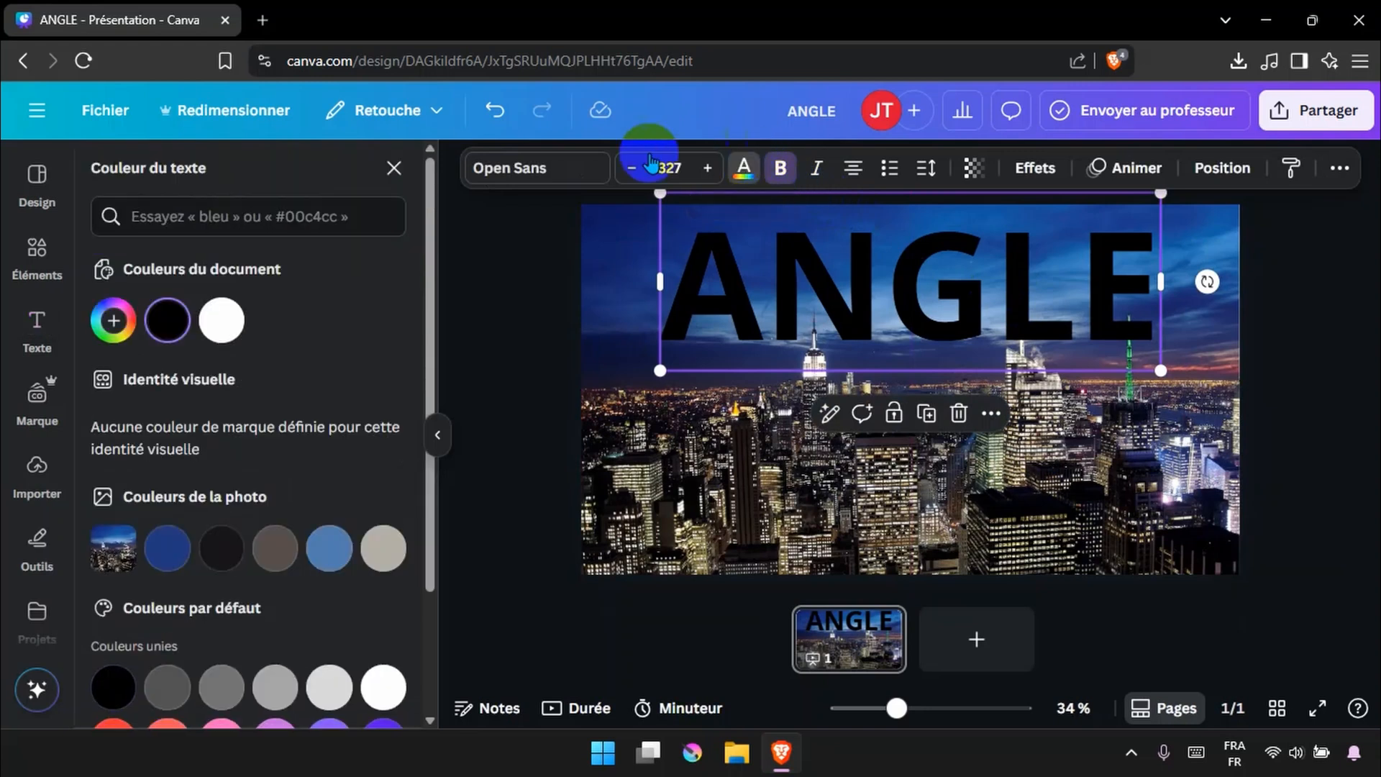
pyautogui.click(159, 550)
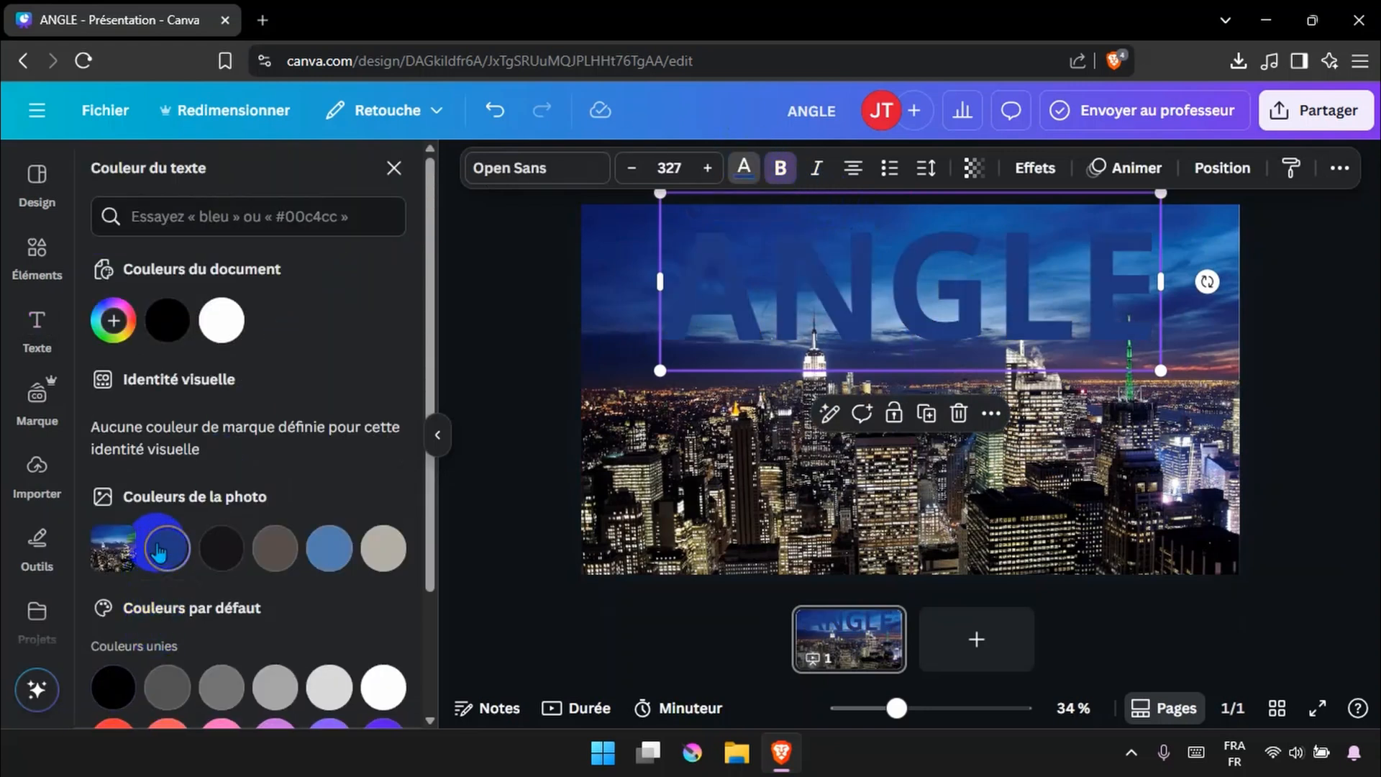
pyautogui.click(385, 554)
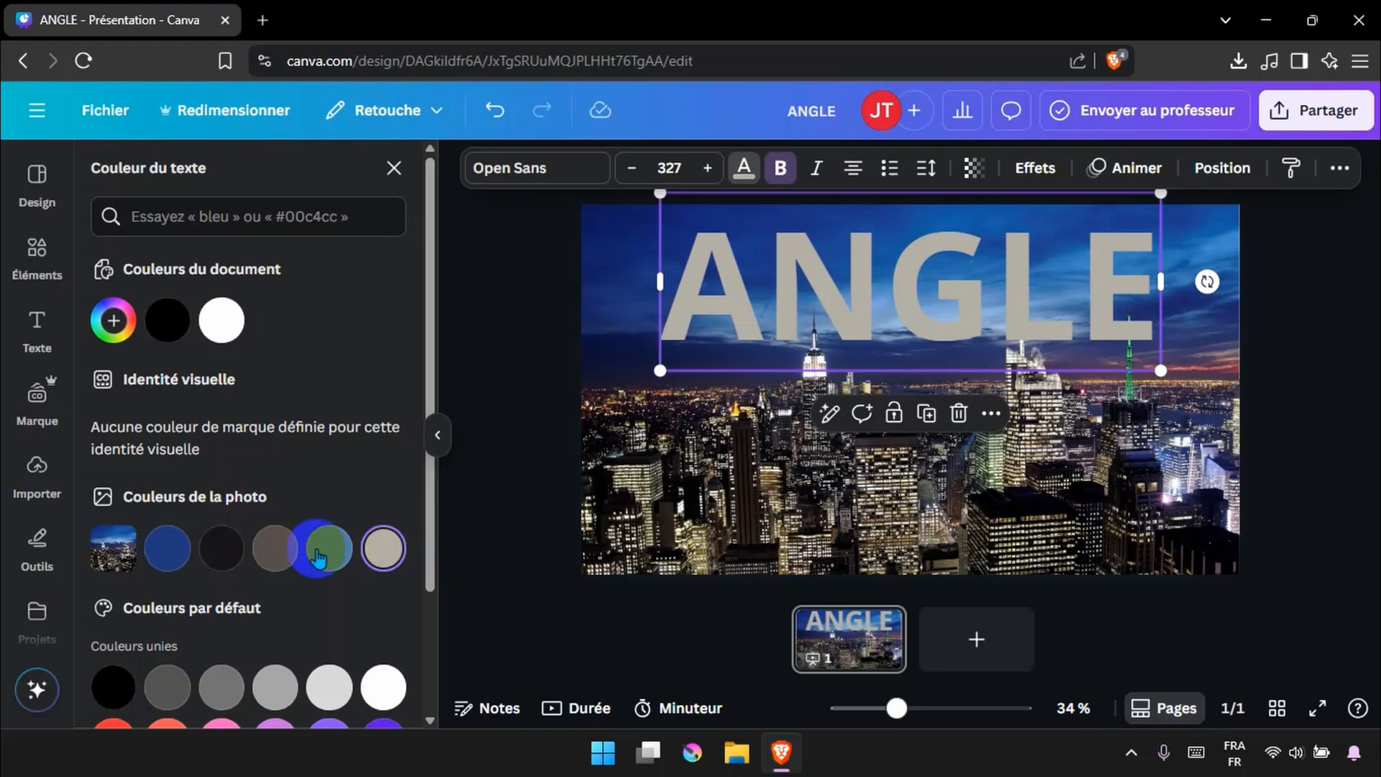
pyautogui.click(220, 324)
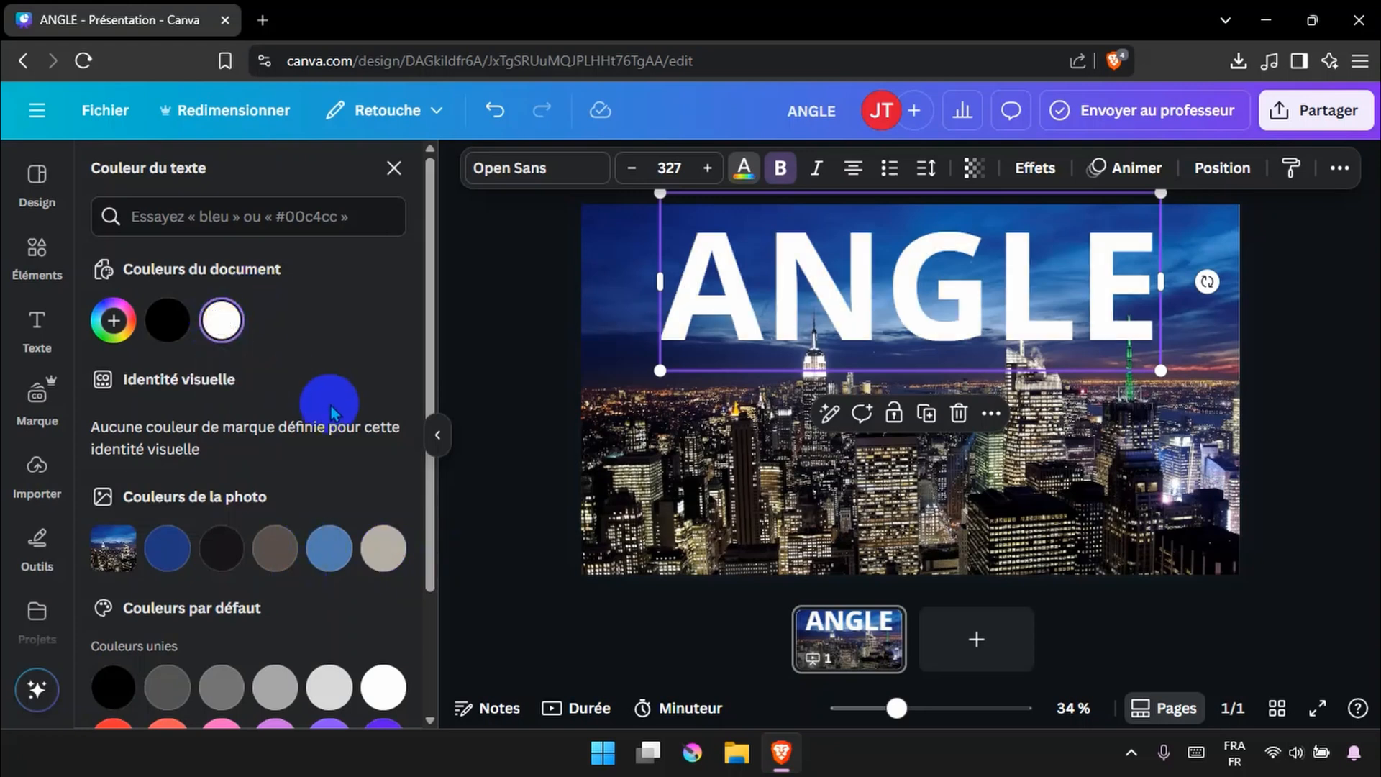
pyautogui.click(1326, 308)
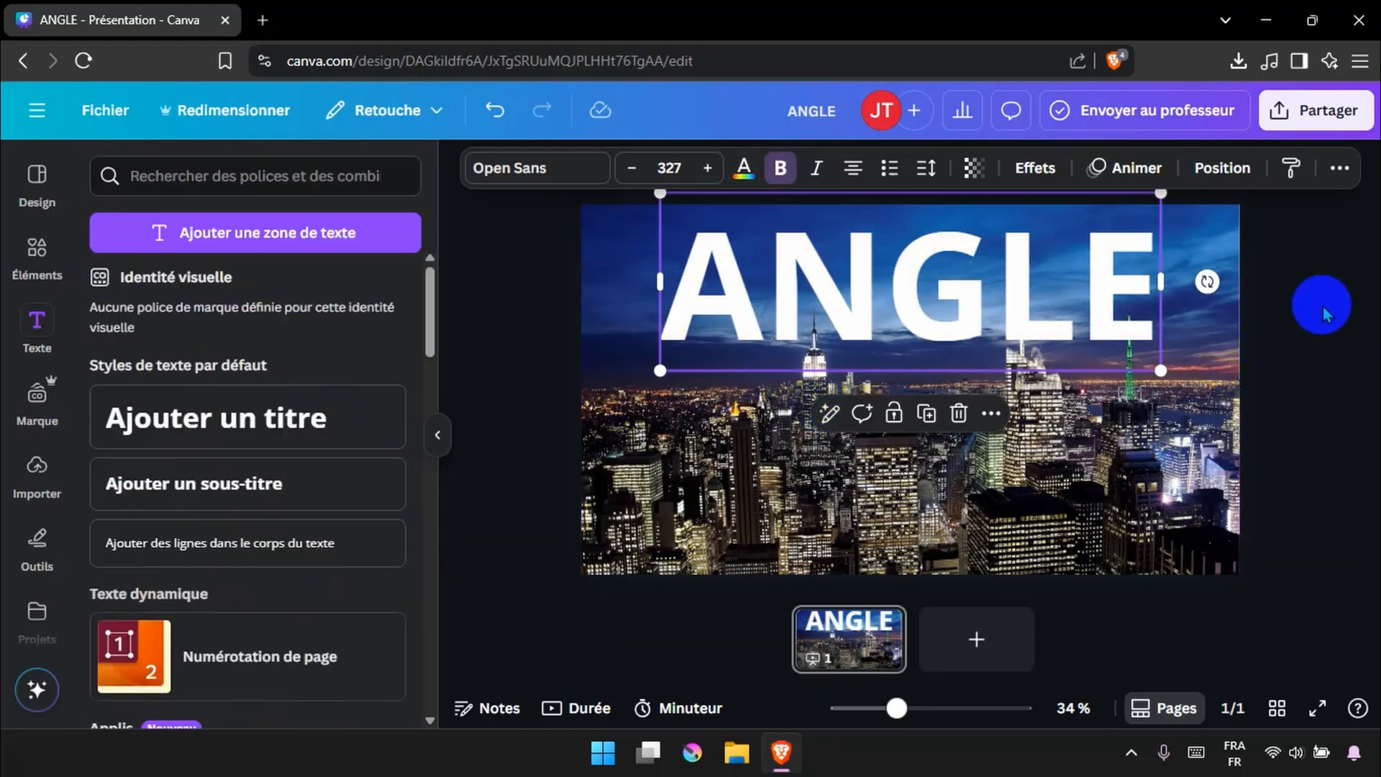
# Enlarge the ANGLE text to about size 378 and centre it across the top of the page
pyautogui.click(1103, 293)
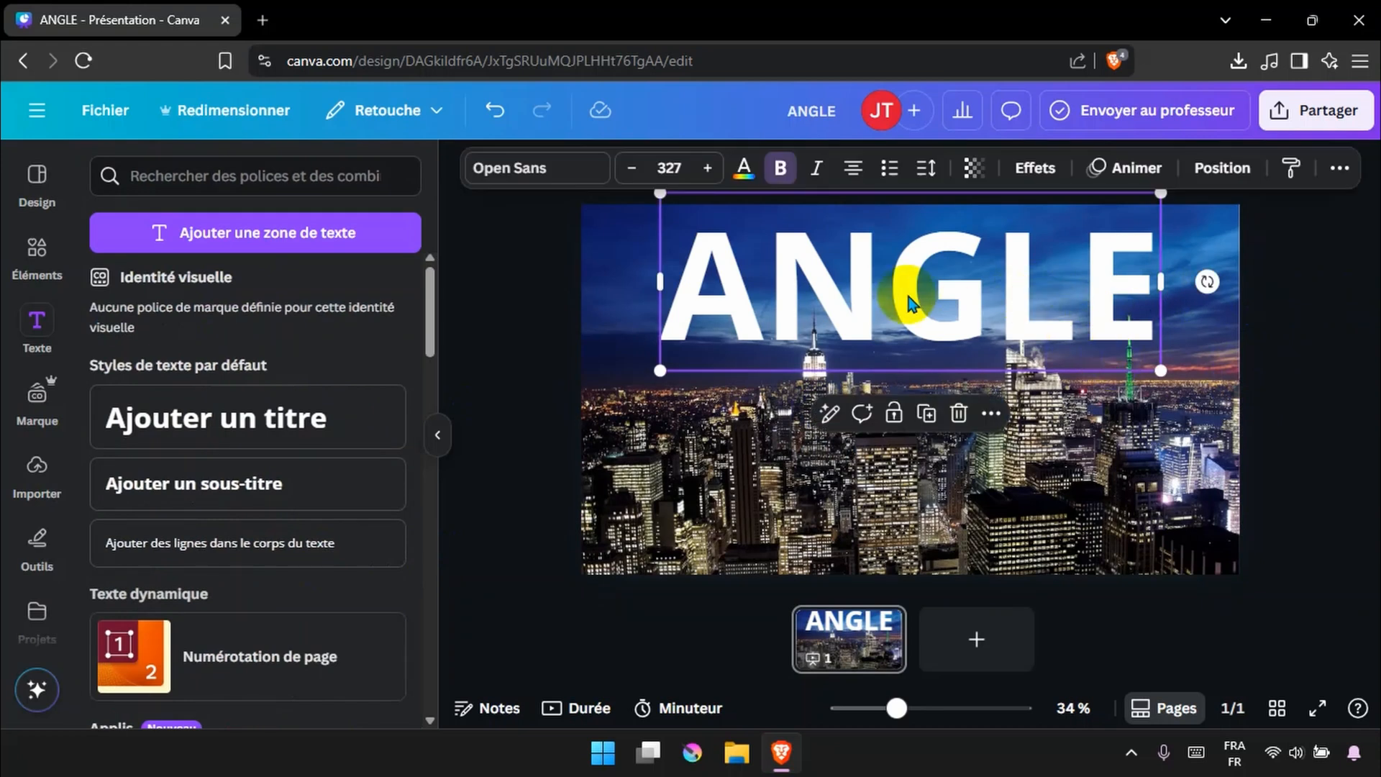
pyautogui.moveTo(656, 194); pyautogui.dragTo(573, 166)
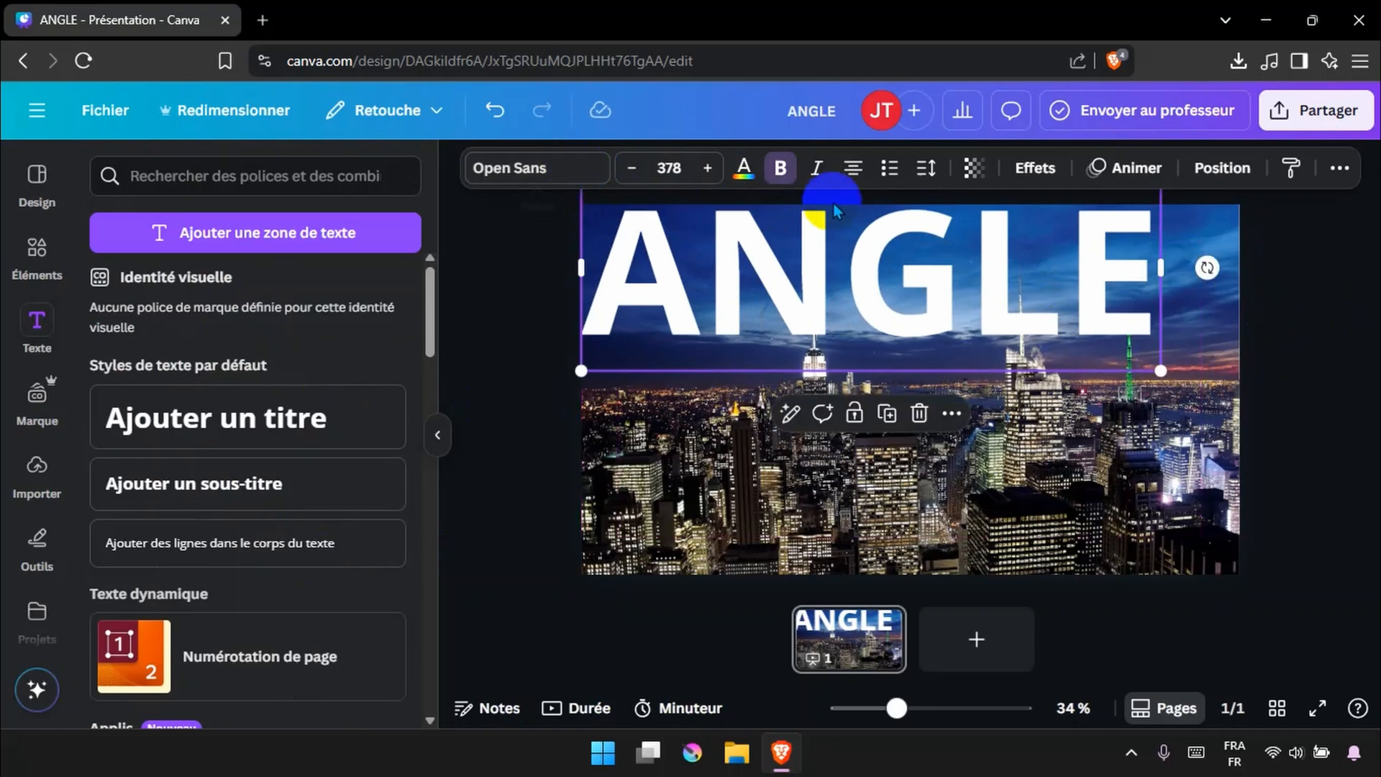
pyautogui.moveTo(925, 222); pyautogui.dragTo(964, 256)
pyautogui.click(1331, 271)
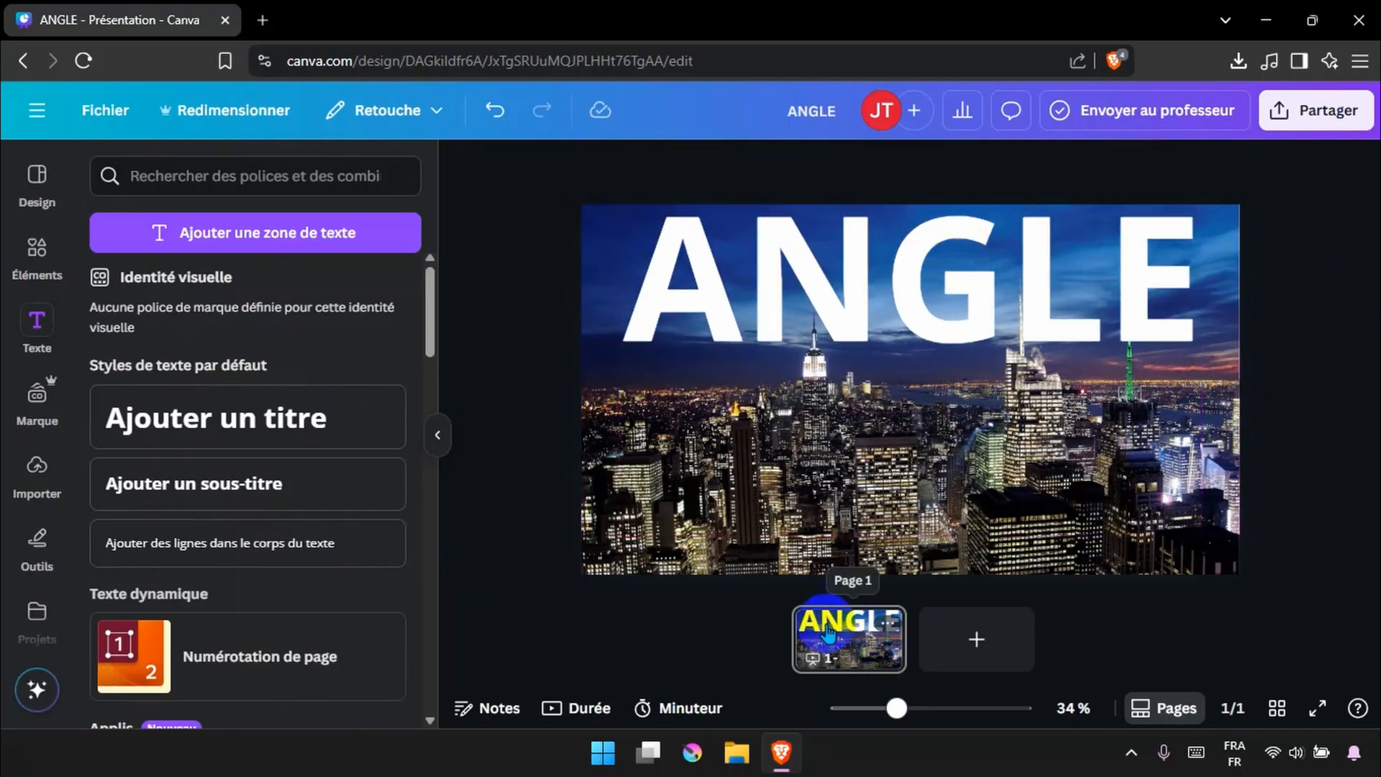
# Move the ANGLE text down so it sits over the city buildings
pyautogui.click(856, 457)
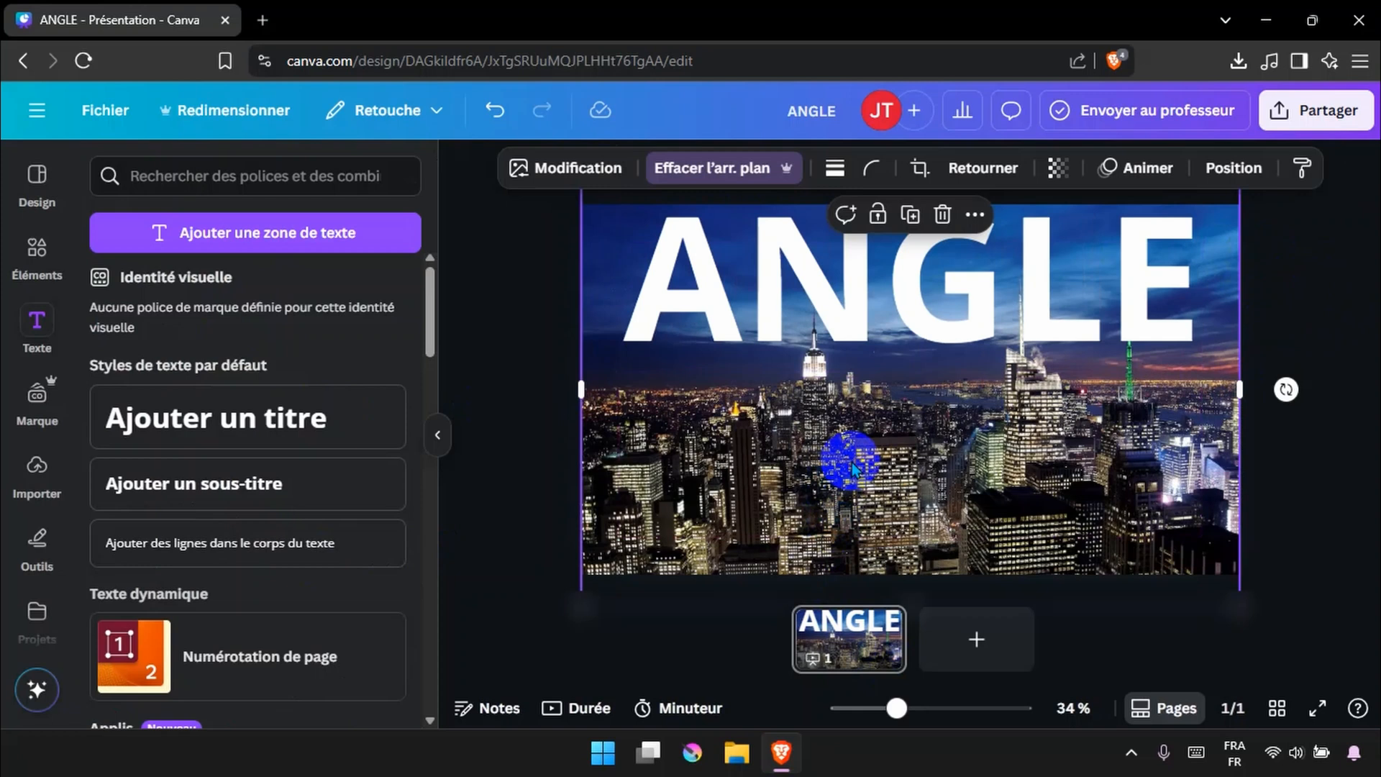
pyautogui.click(871, 302)
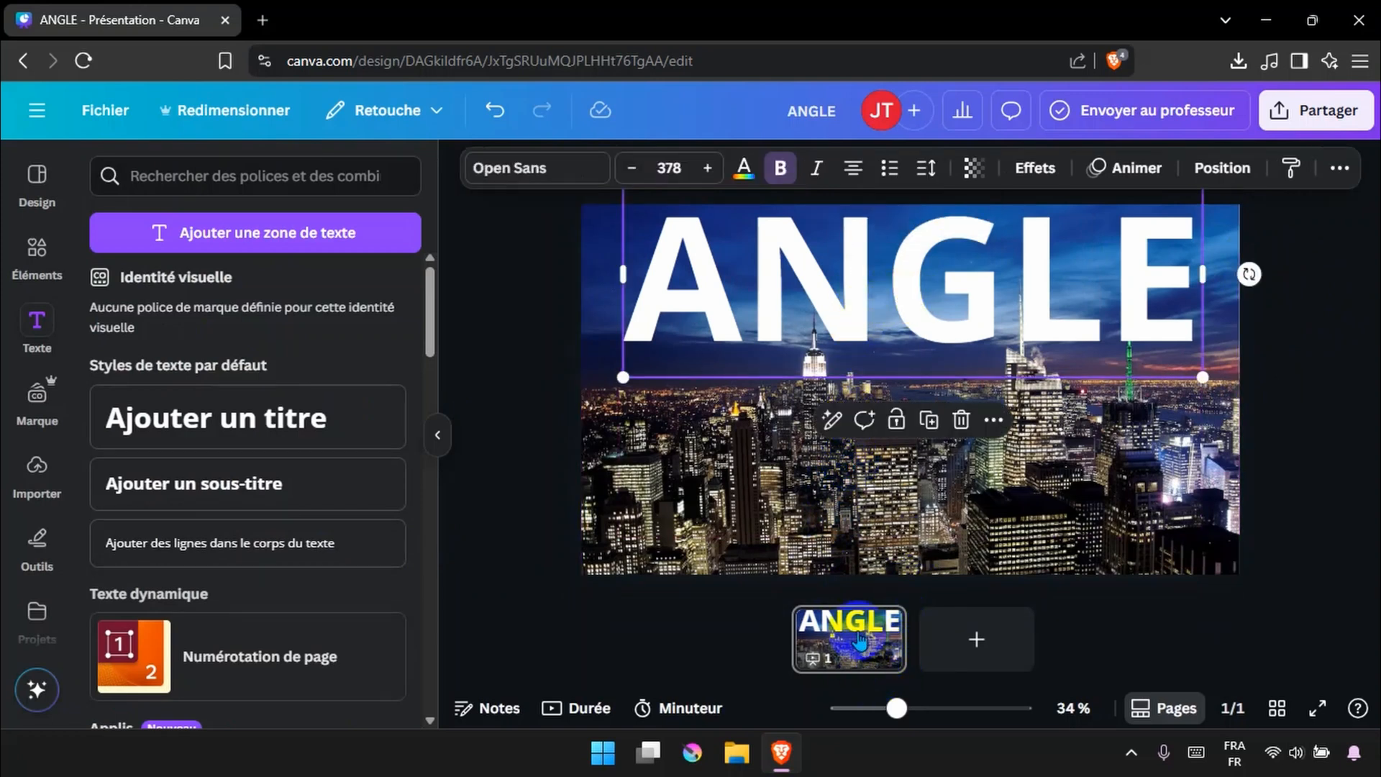
pyautogui.moveTo(947, 282); pyautogui.dragTo(946, 457)
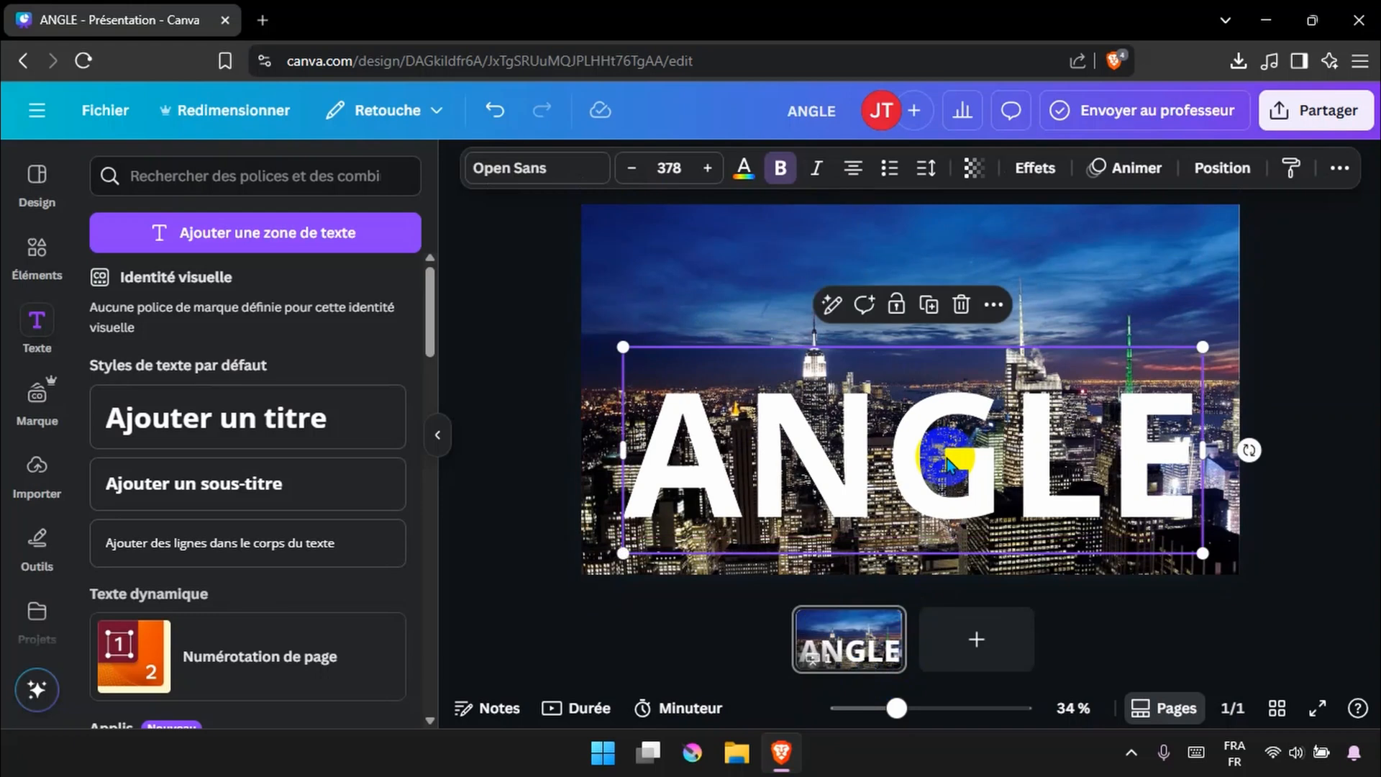
# Reorder layers so the ANGLE text sits behind the cutout skyline
pyautogui.click(994, 304)
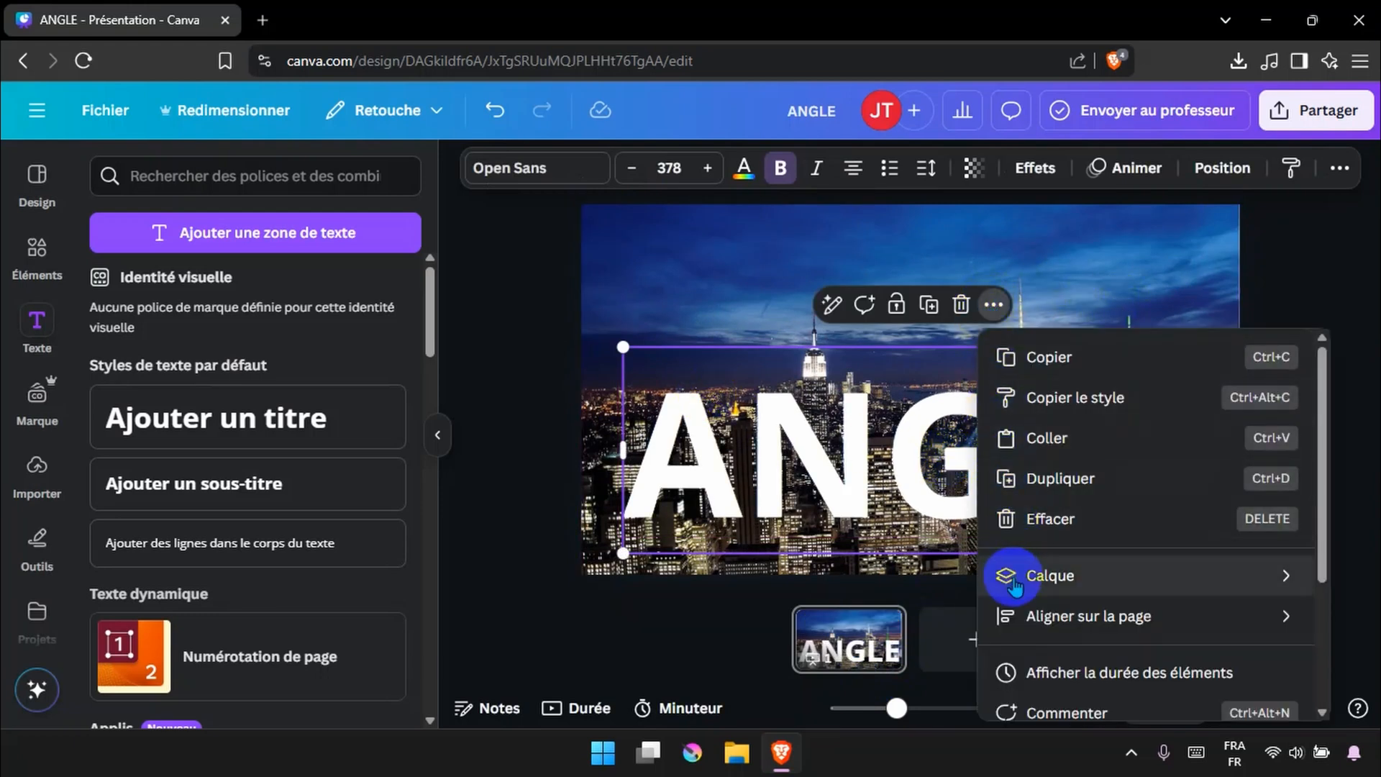
pyautogui.moveTo(1093, 576)
pyautogui.click(748, 692)
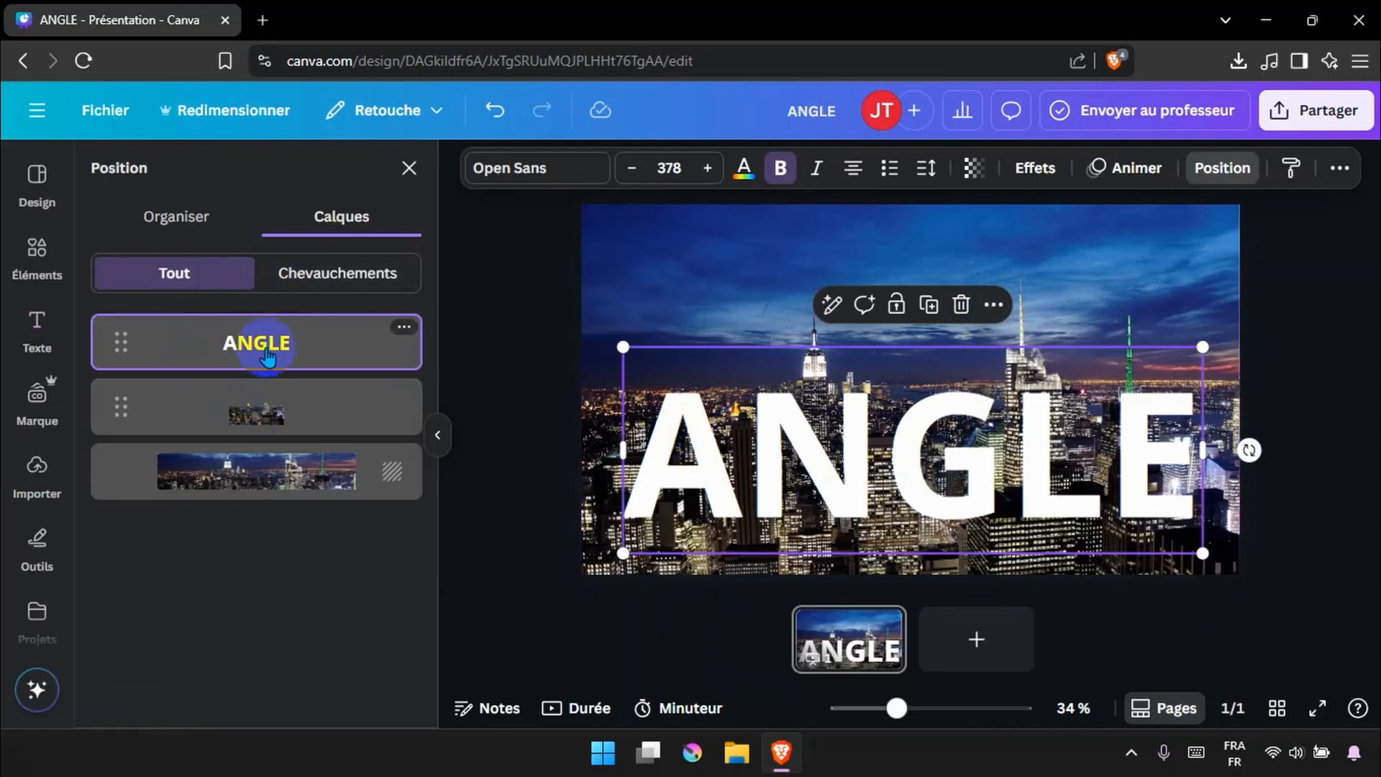
pyautogui.moveTo(268, 353); pyautogui.dragTo(276, 431)
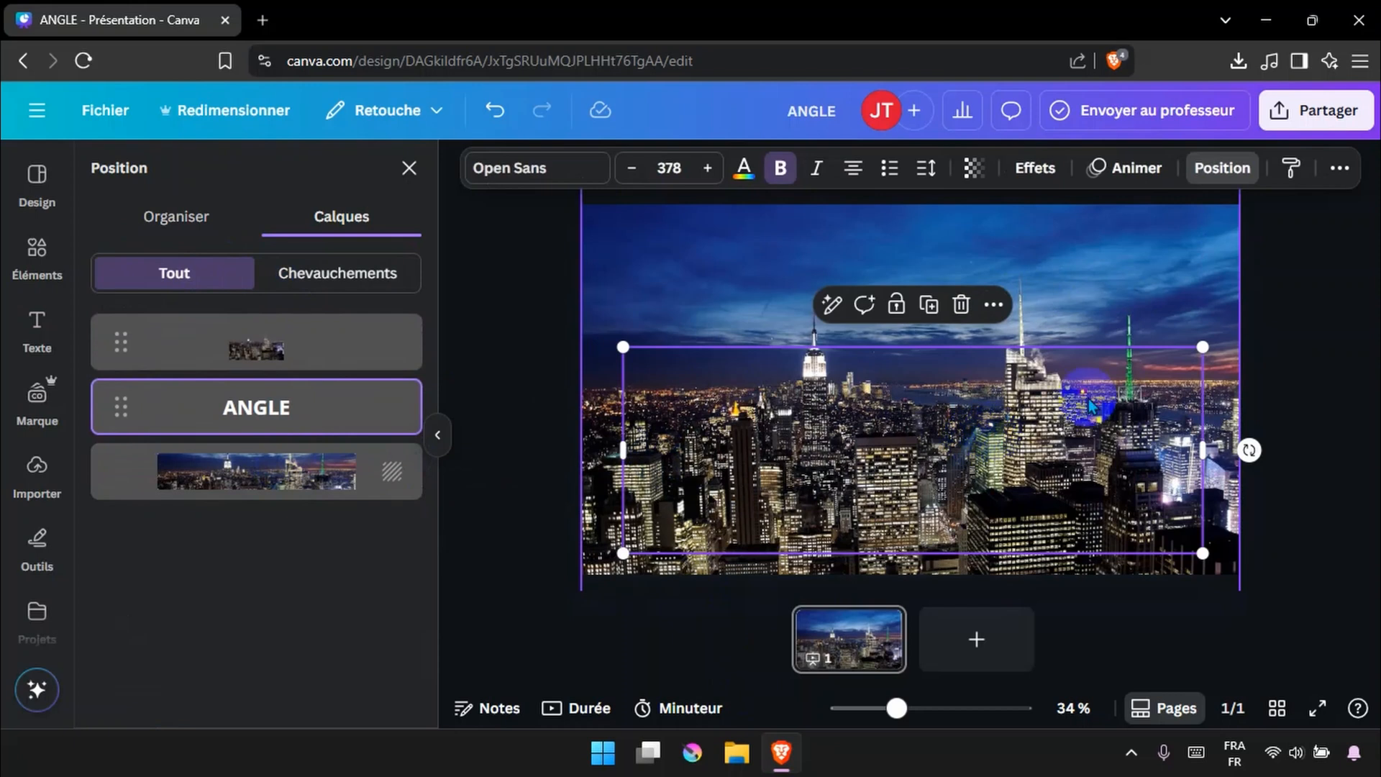
pyautogui.click(1335, 288)
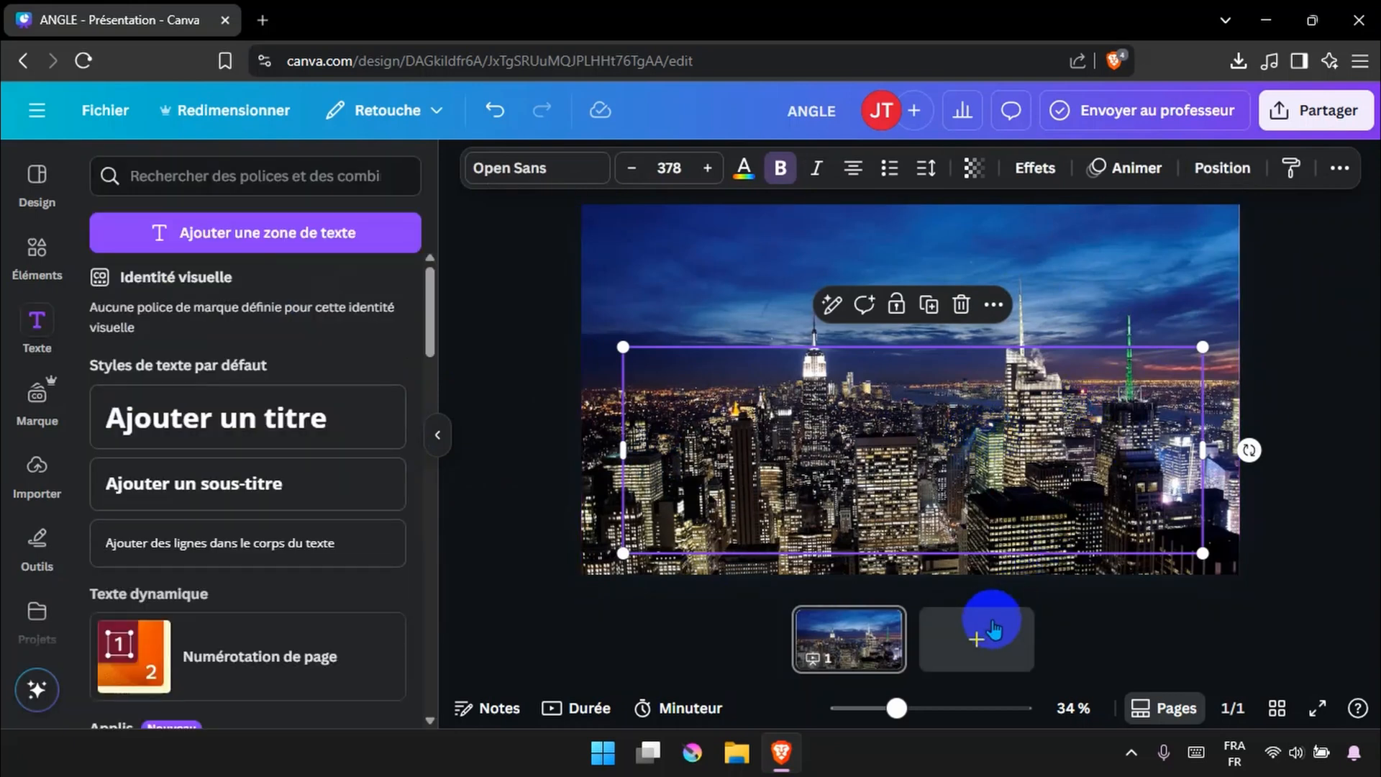
# Duplicate the page
pyautogui.click(846, 643)
pyautogui.hotkey('ctrl', 'd')
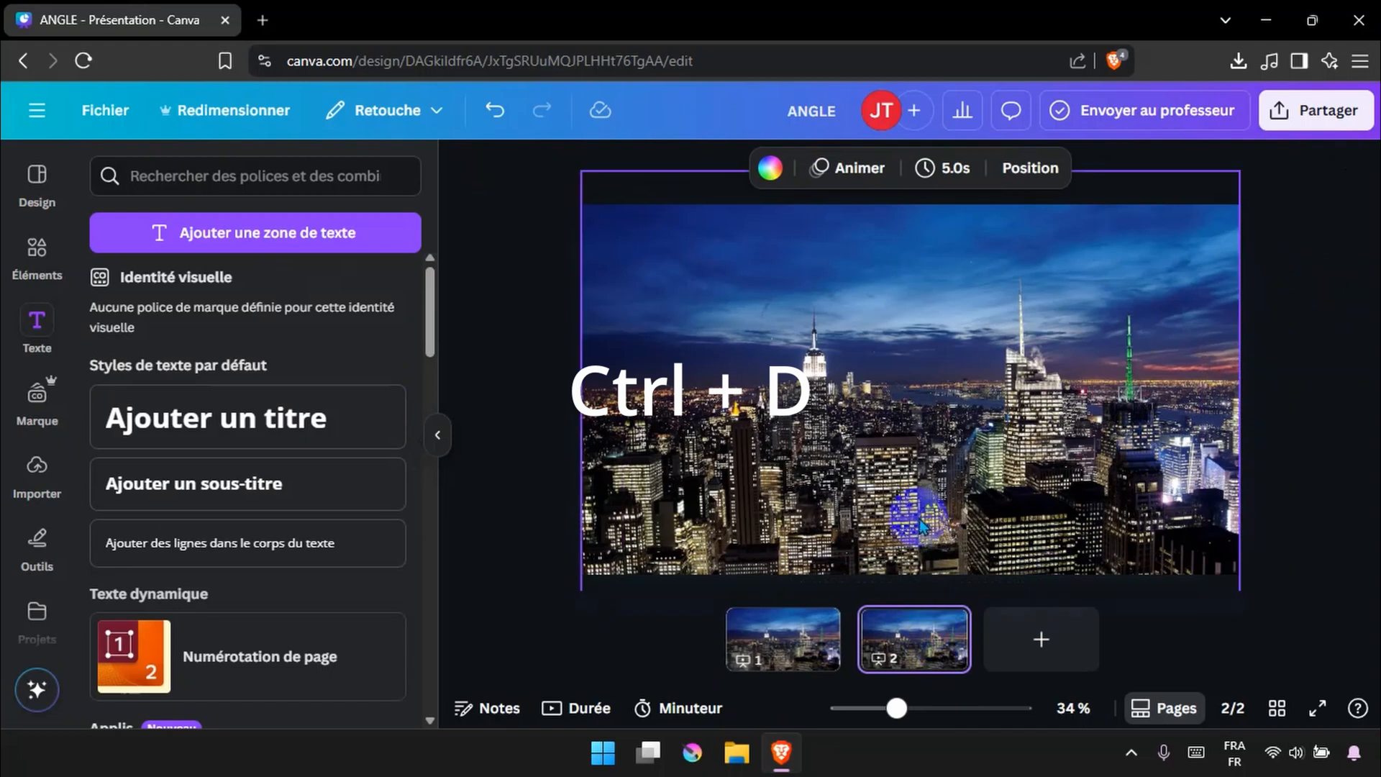
# Try shifting the cutout skyline on the second page, then undo the move
pyautogui.click(914, 425)
pyautogui.moveTo(915, 424); pyautogui.dragTo(936, 474)
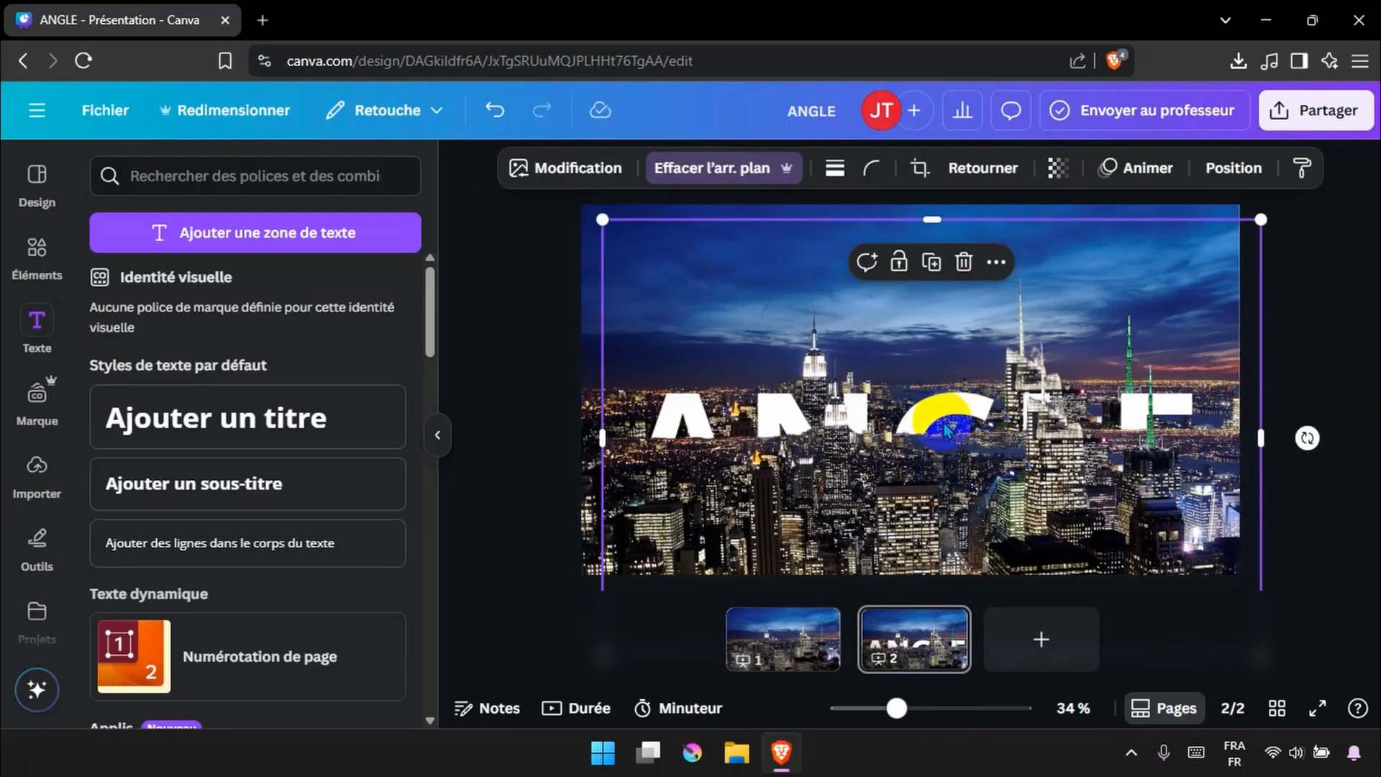
pyautogui.hotkey('ctrl', 'z')
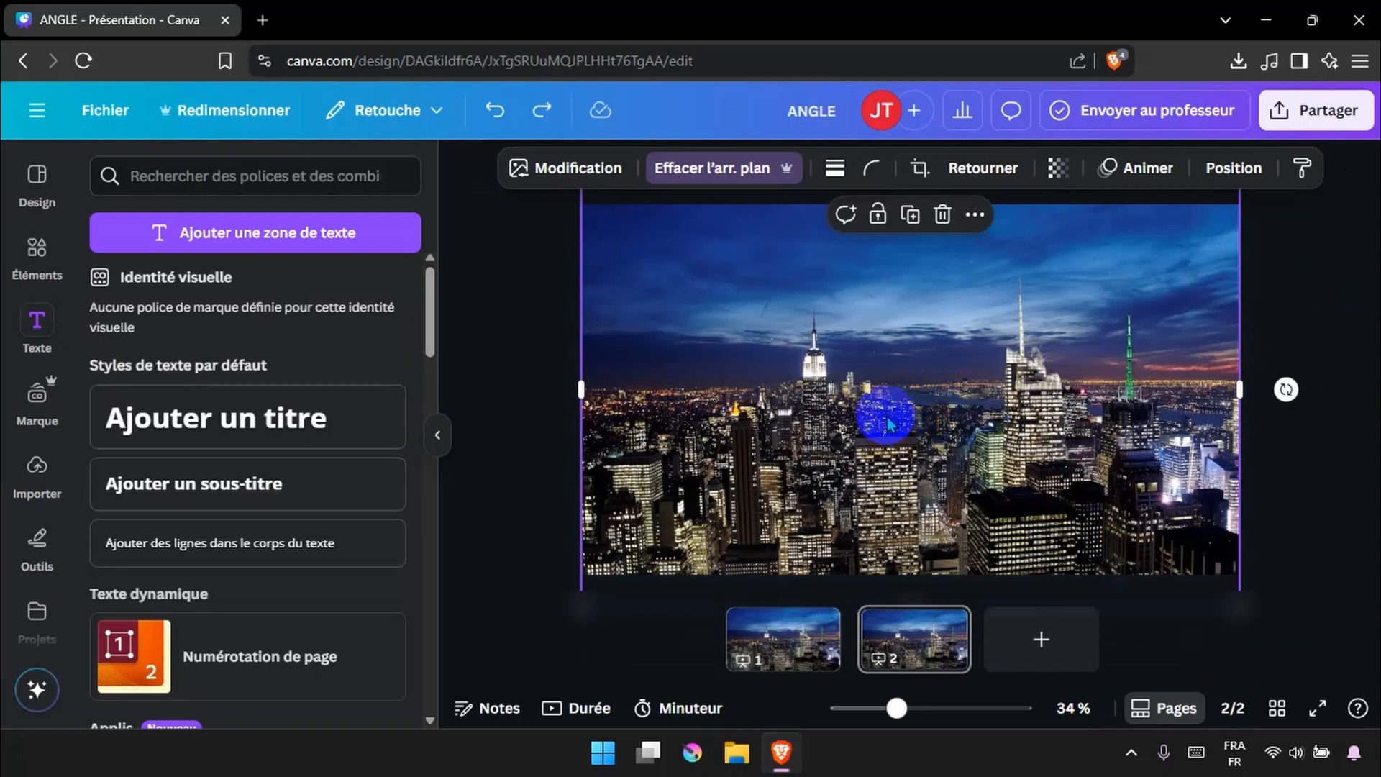
# On the second page, move the ANGLE text up and enlarge it so it fills the sky above the skyline
pyautogui.moveTo(870, 425); pyautogui.dragTo(848, 487)
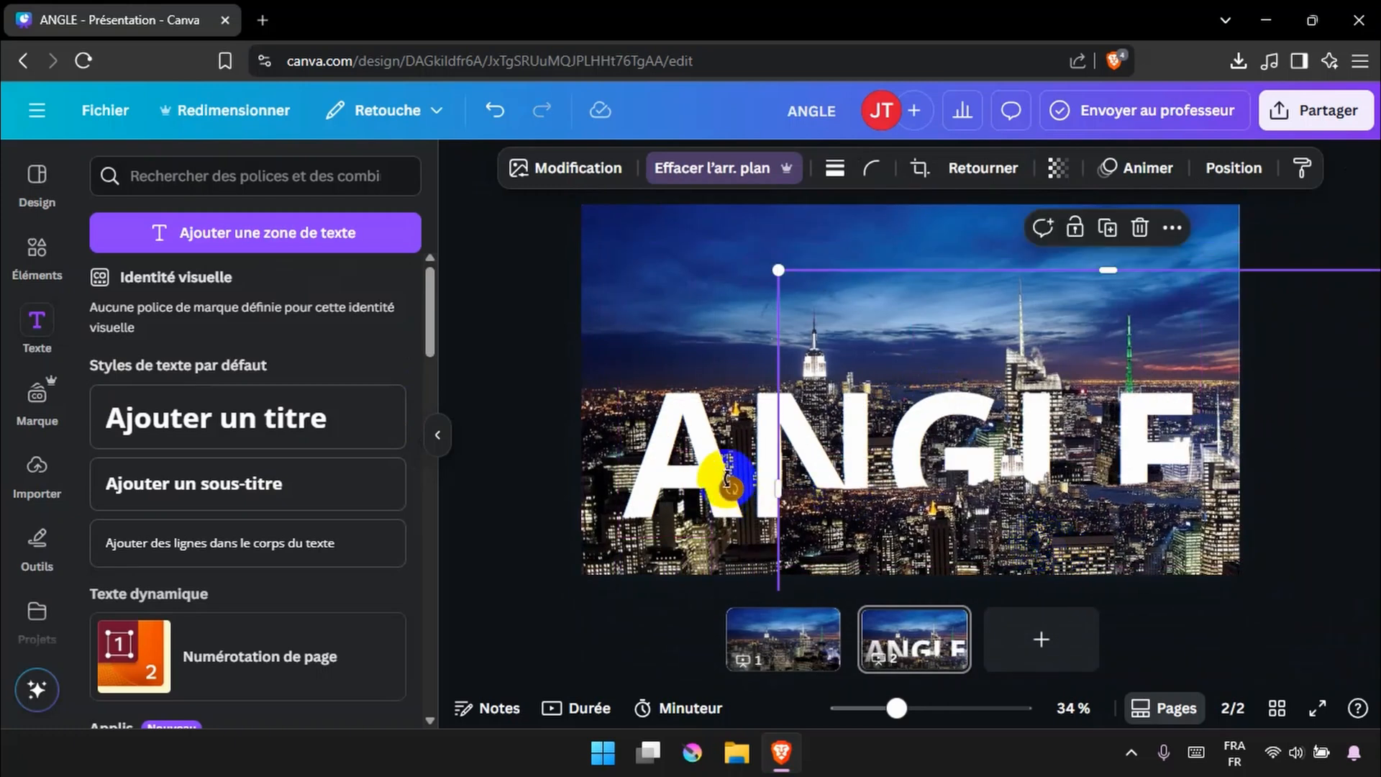
pyautogui.click(712, 455)
pyautogui.moveTo(718, 440); pyautogui.dragTo(711, 280)
pyautogui.moveTo(1208, 484); pyautogui.dragTo(1145, 251)
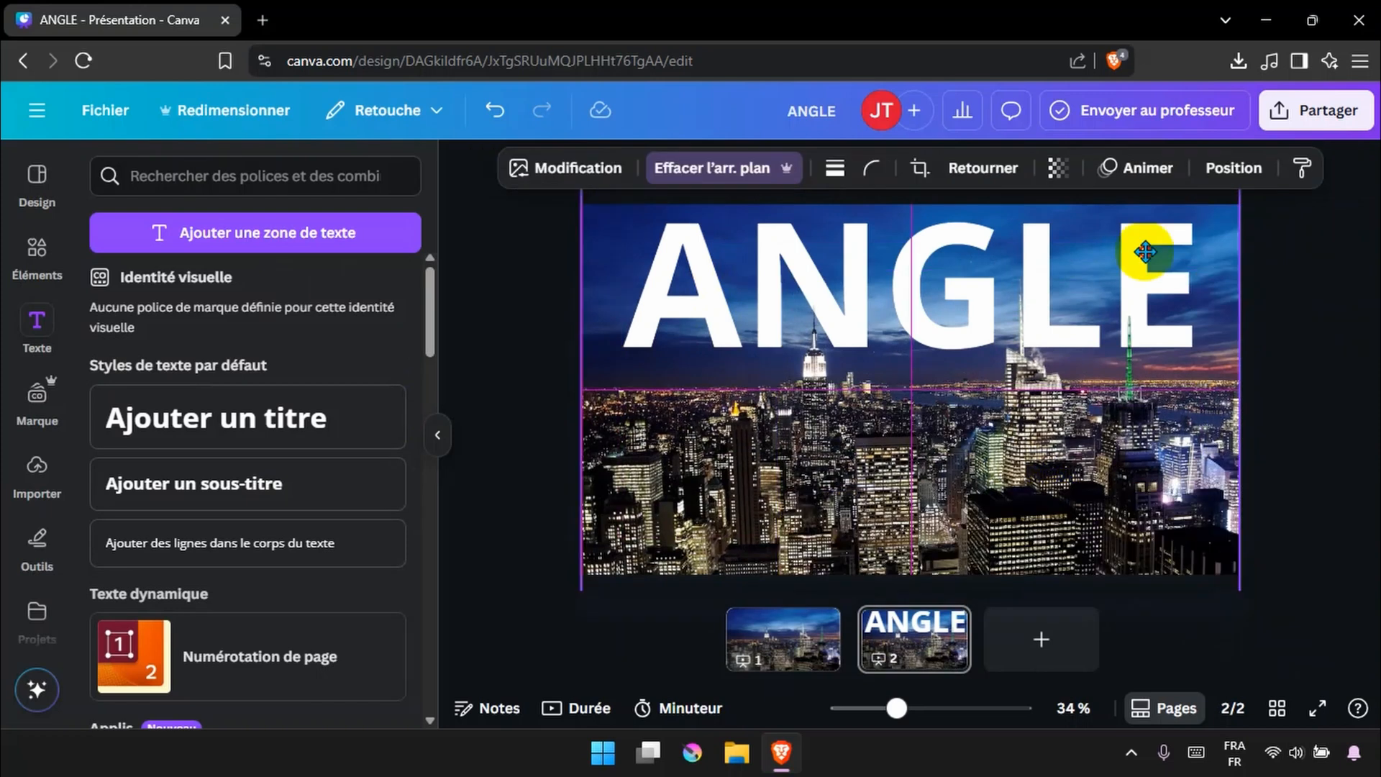
pyautogui.click(1359, 274)
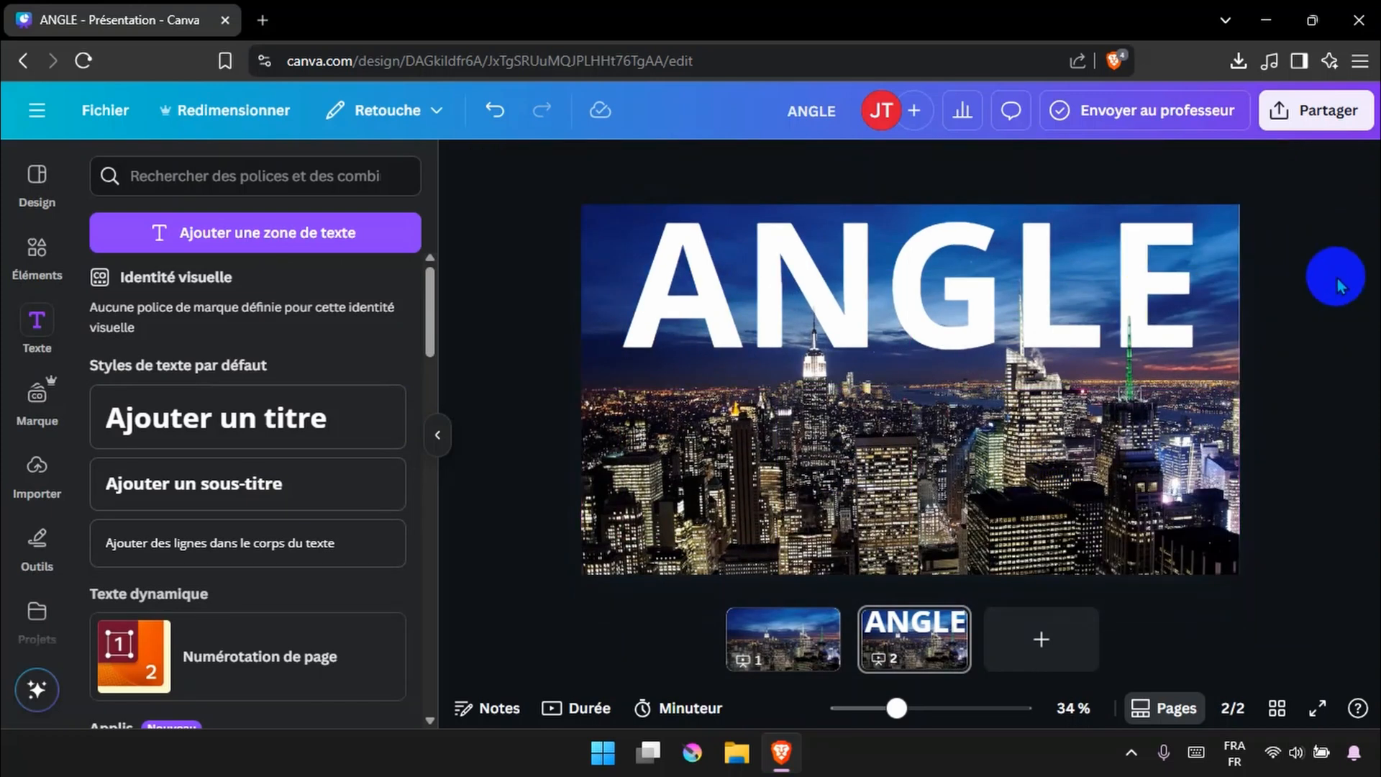
# Add a Combiné transition between pages 1 and 2 with a duration of 1.2 seconds
pyautogui.click(763, 648)
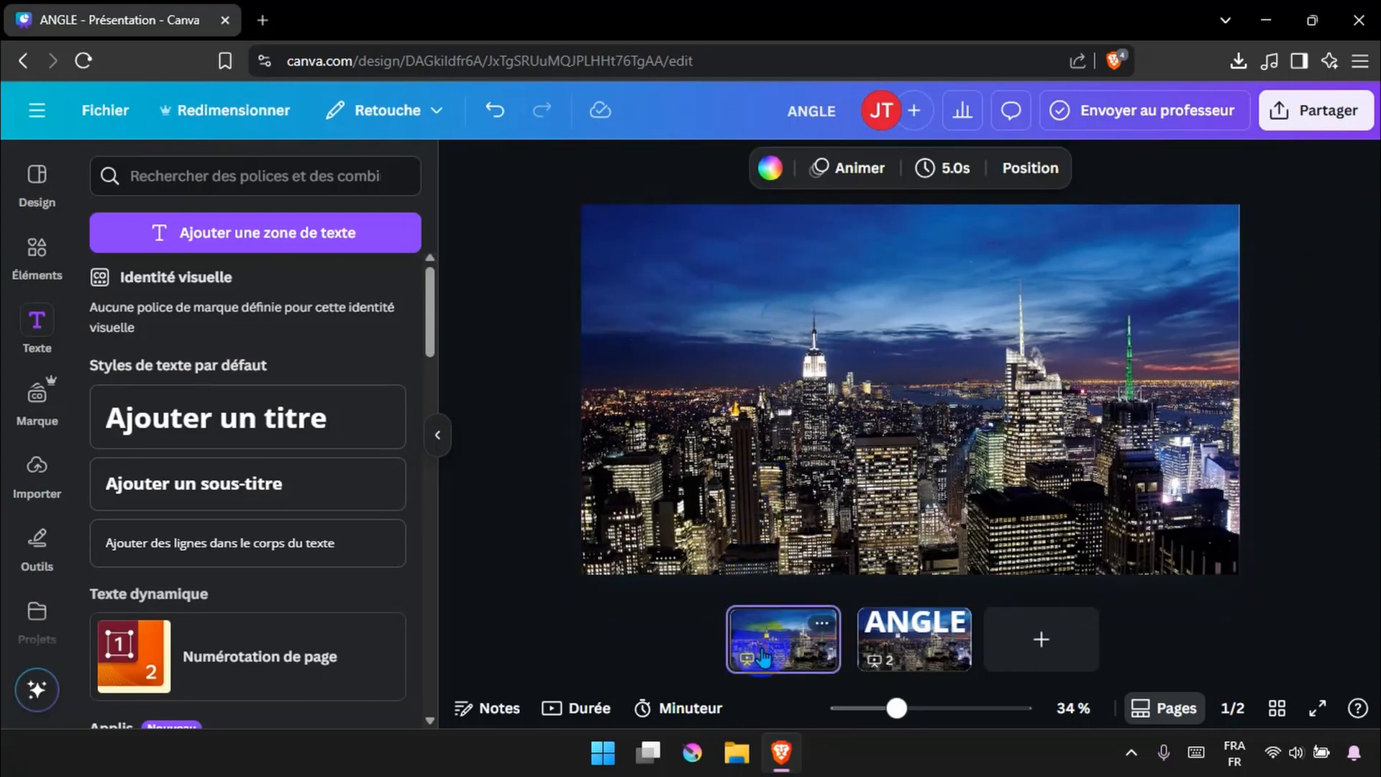
pyautogui.click(889, 654)
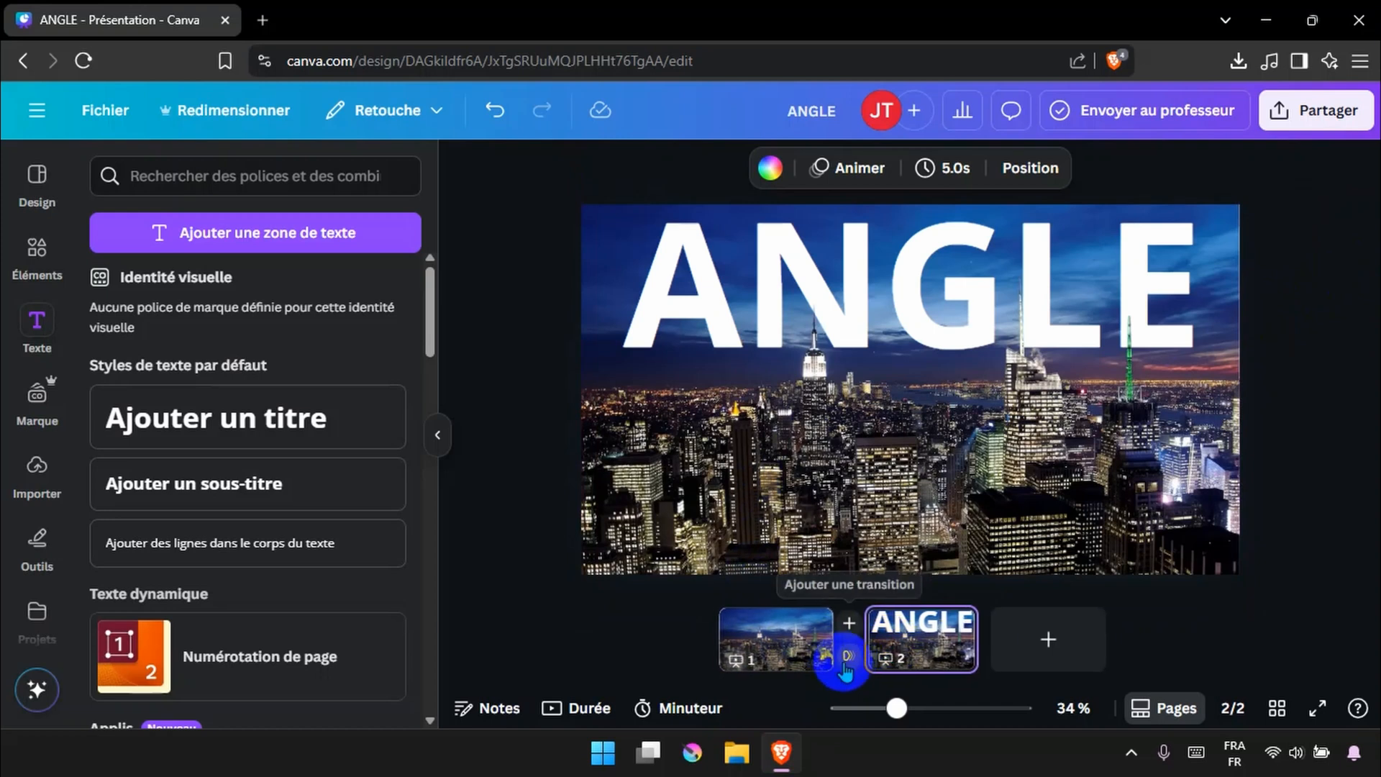
pyautogui.click(845, 658)
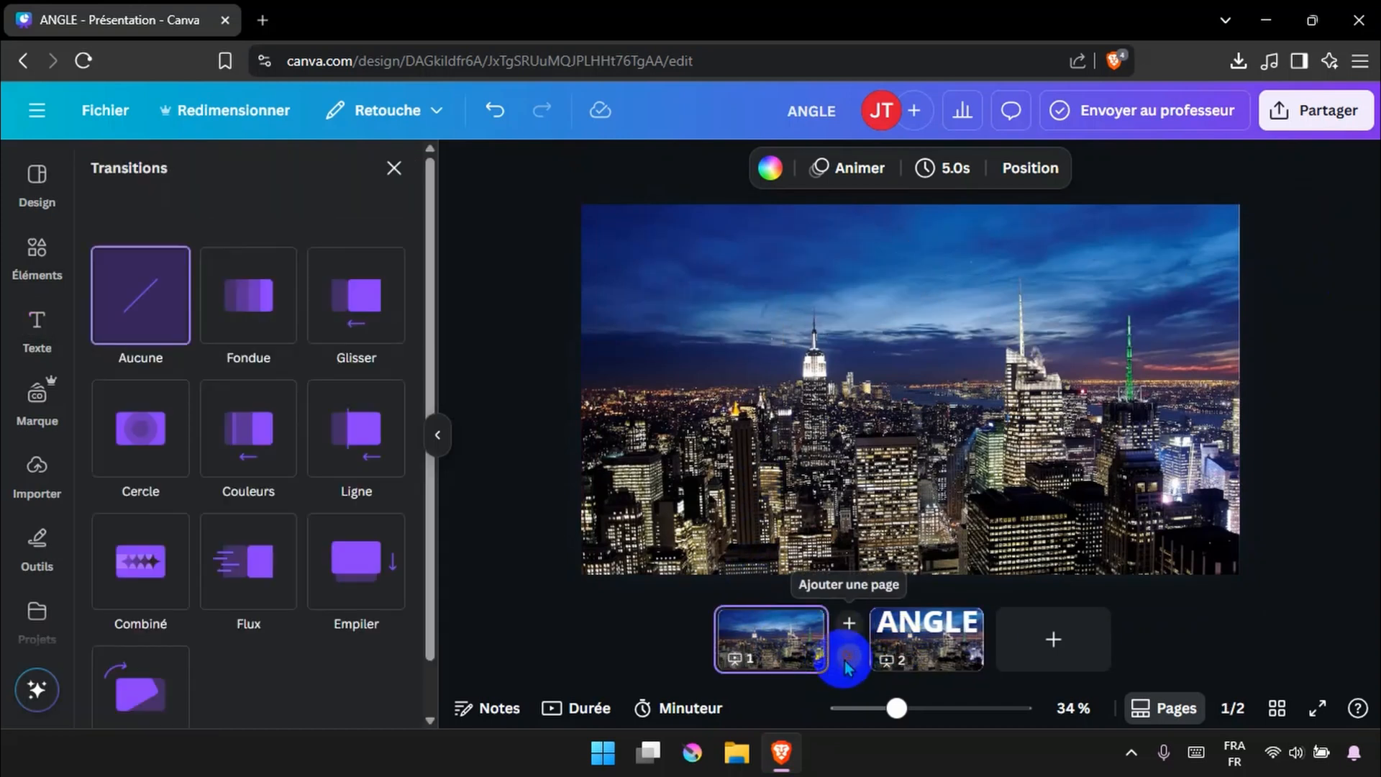
pyautogui.click(132, 572)
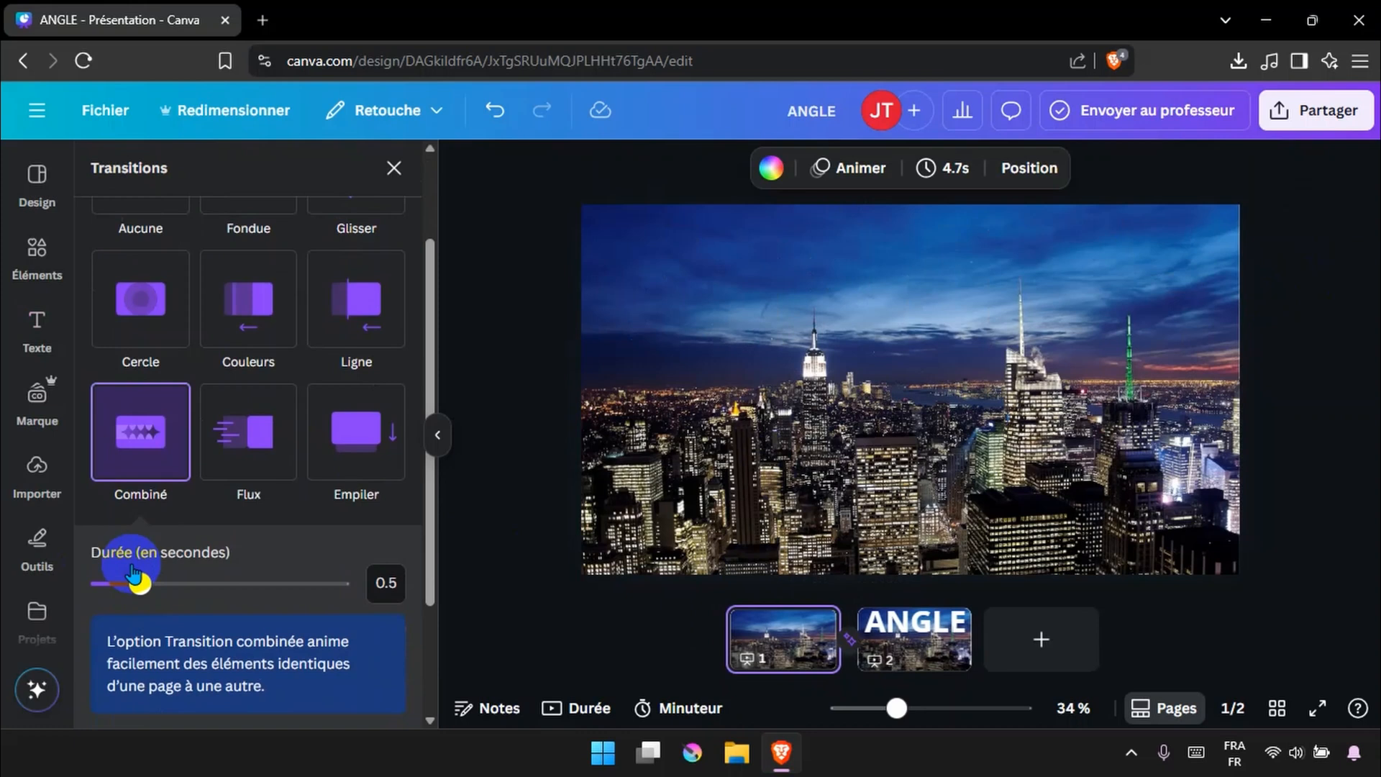
pyautogui.moveTo(142, 588); pyautogui.dragTo(209, 610)
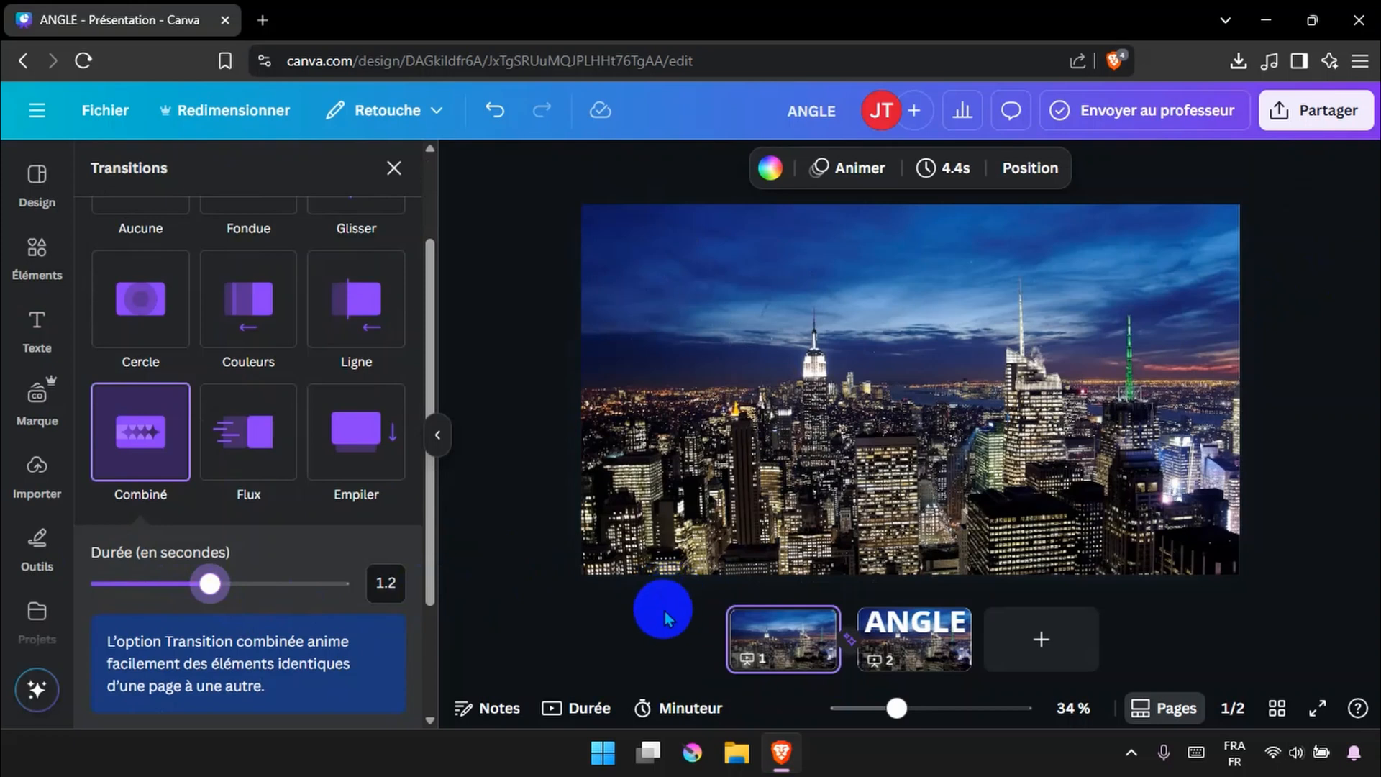
pyautogui.click(645, 638)
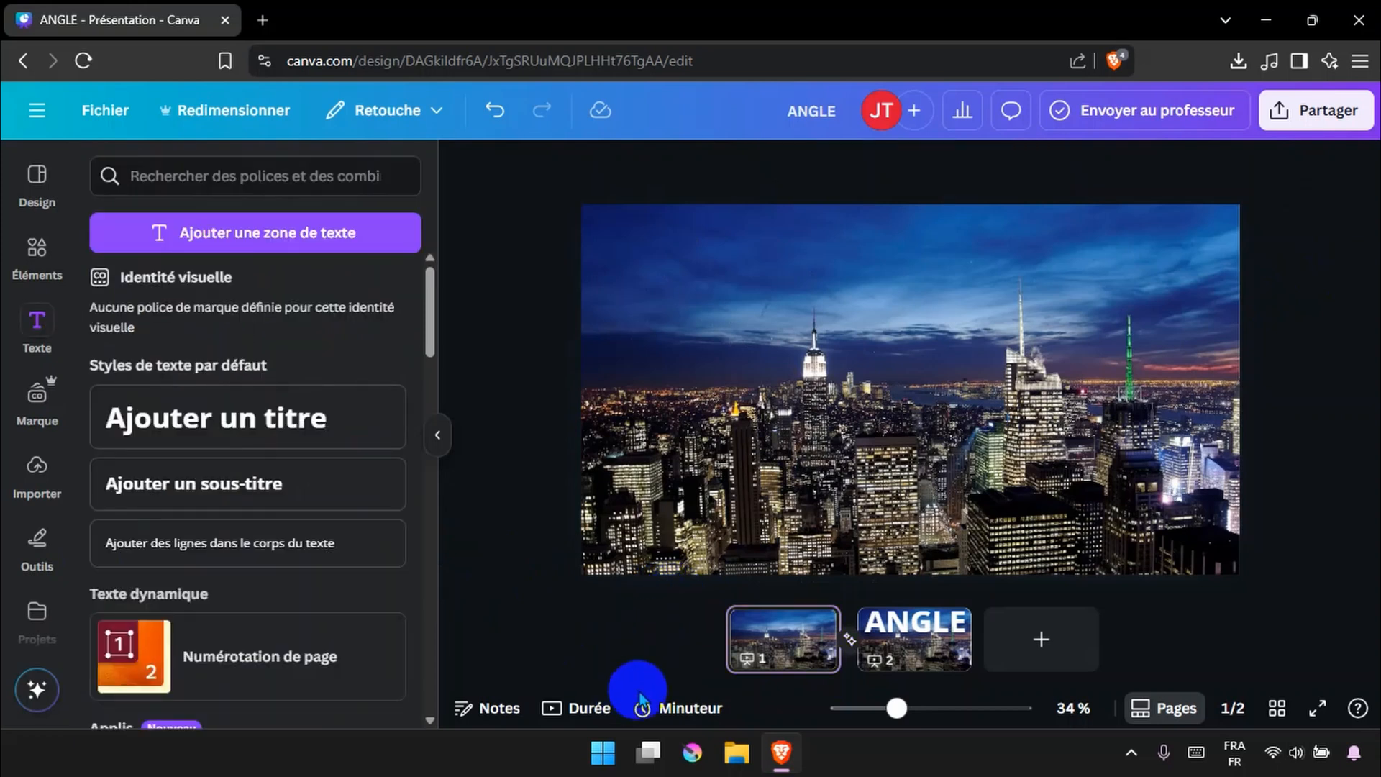
# In the timeline view, paste a copy of the first page and move it to the end of the sequence
pyautogui.click(580, 704)
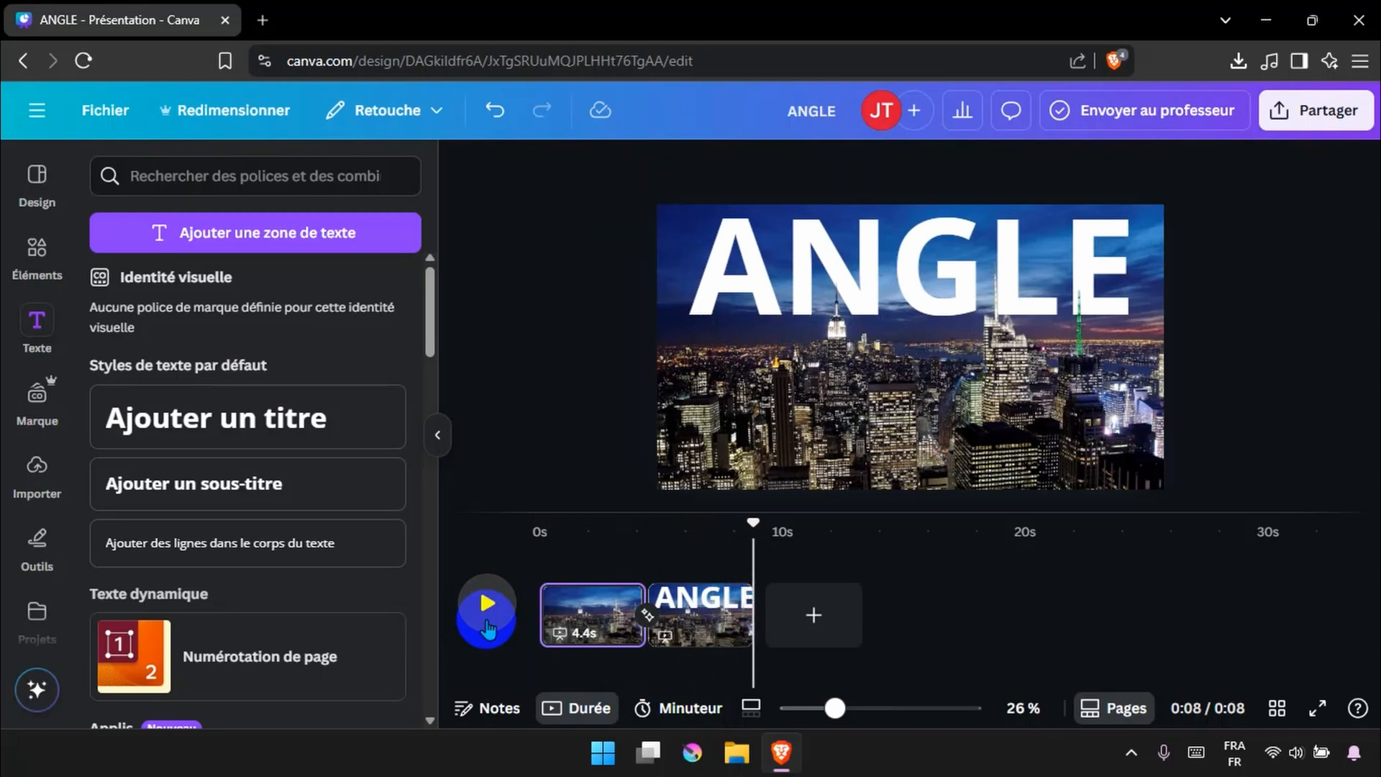
pyautogui.click(590, 628)
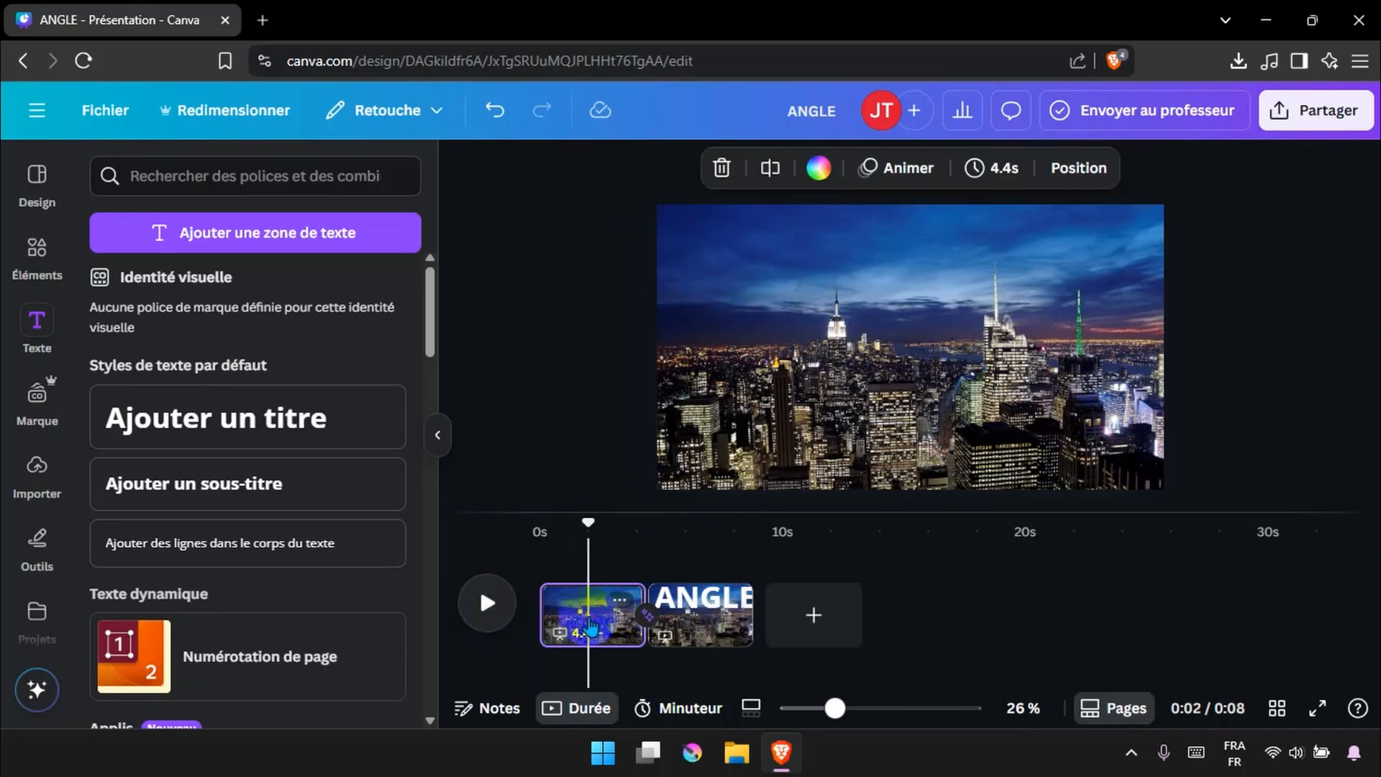
pyautogui.click(580, 603)
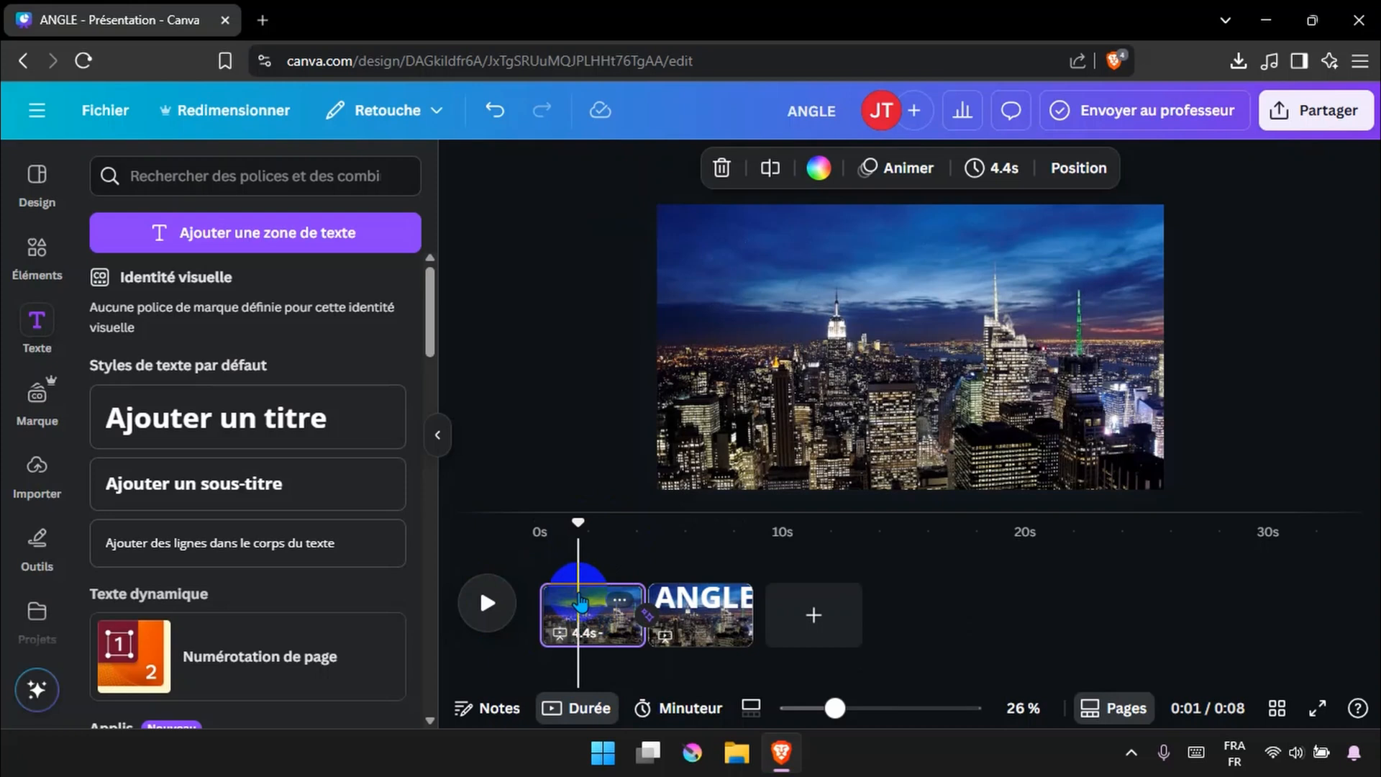
pyautogui.hotkey('ctrl', 'v')
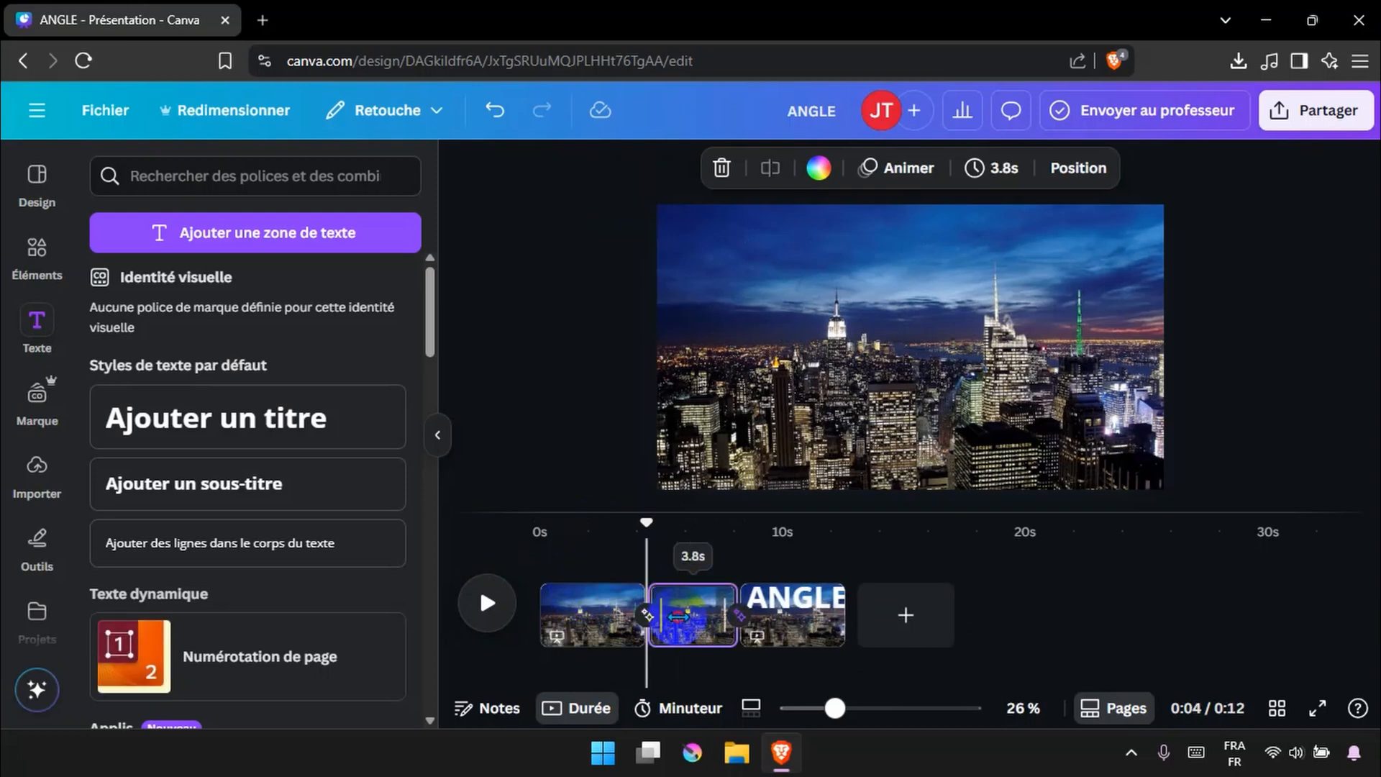
pyautogui.click(679, 620)
pyautogui.moveTo(692, 626); pyautogui.dragTo(849, 615)
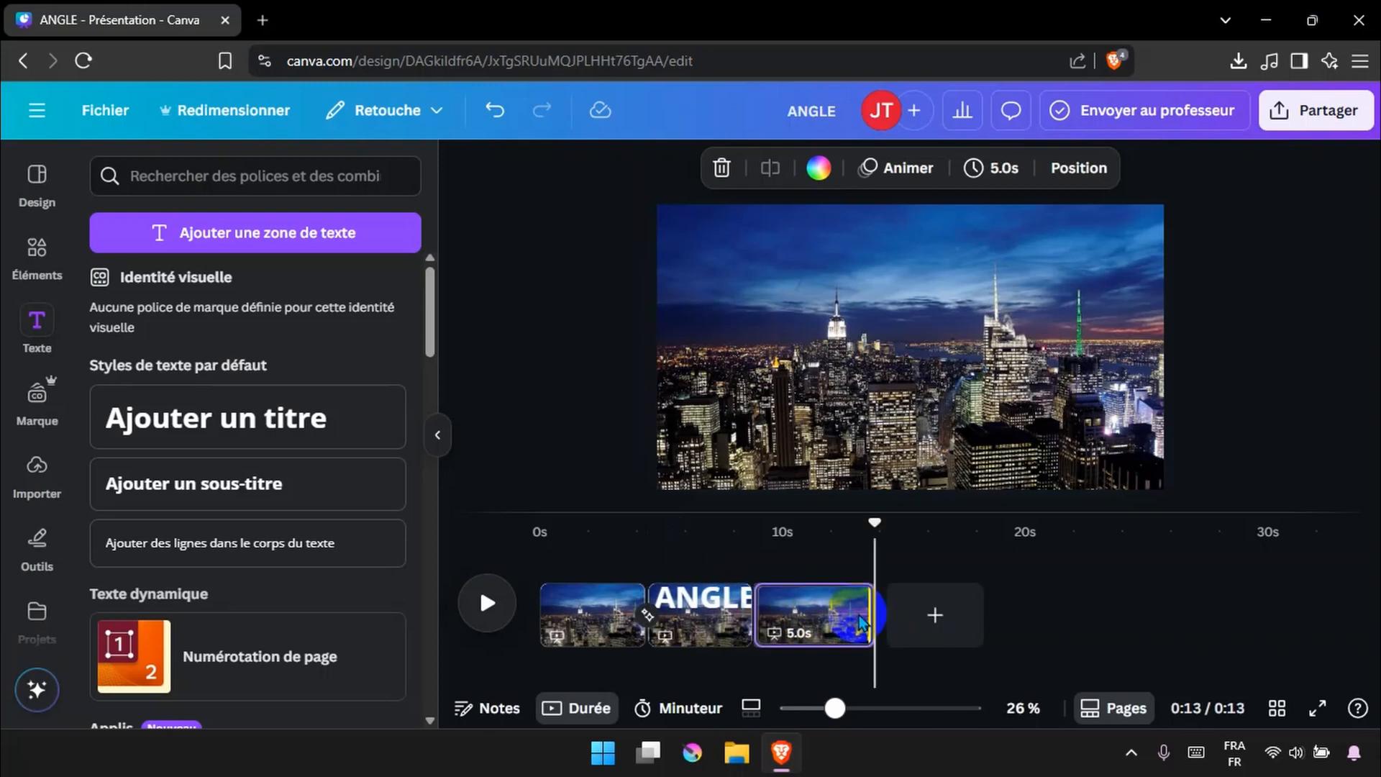
# Add a Combiné transition between pages 2 and 3 and play the sequence preview
pyautogui.moveTo(750, 636)
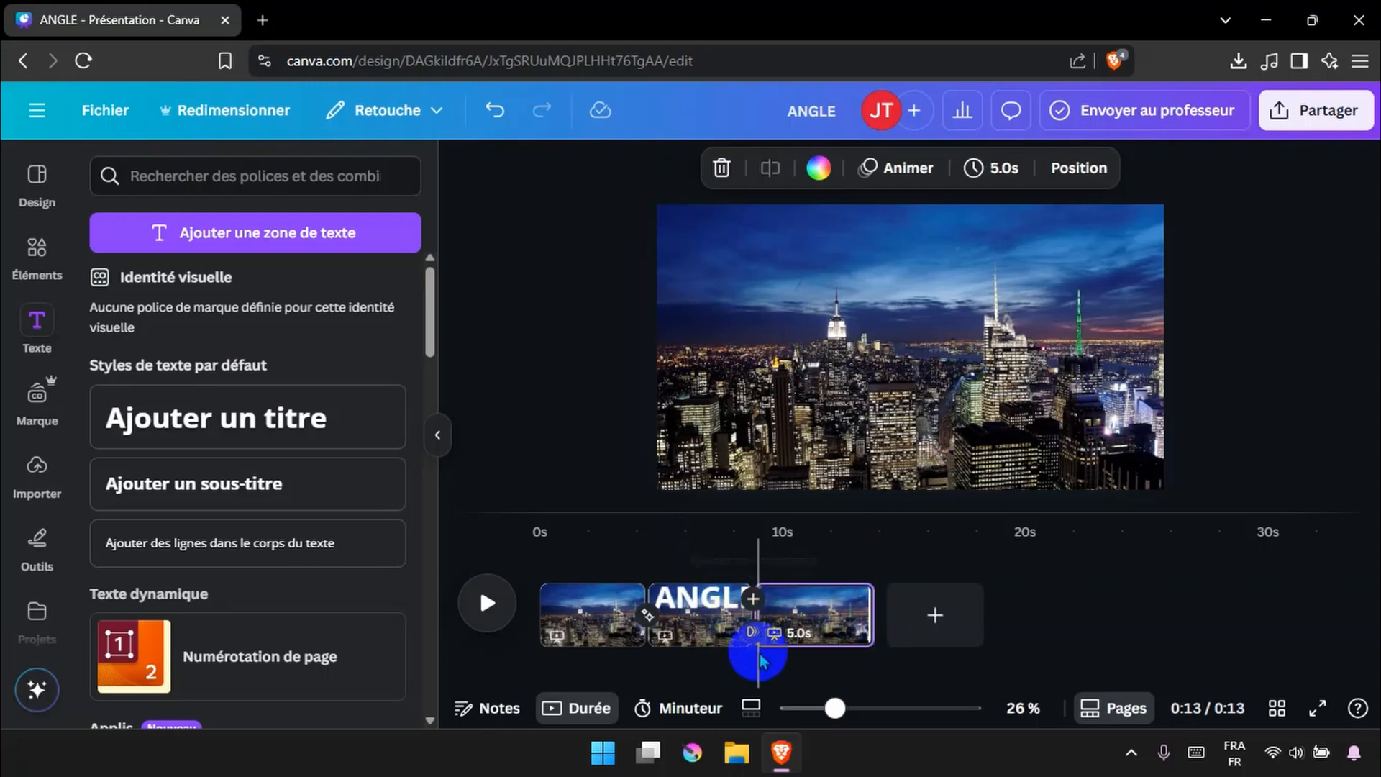
pyautogui.click(750, 636)
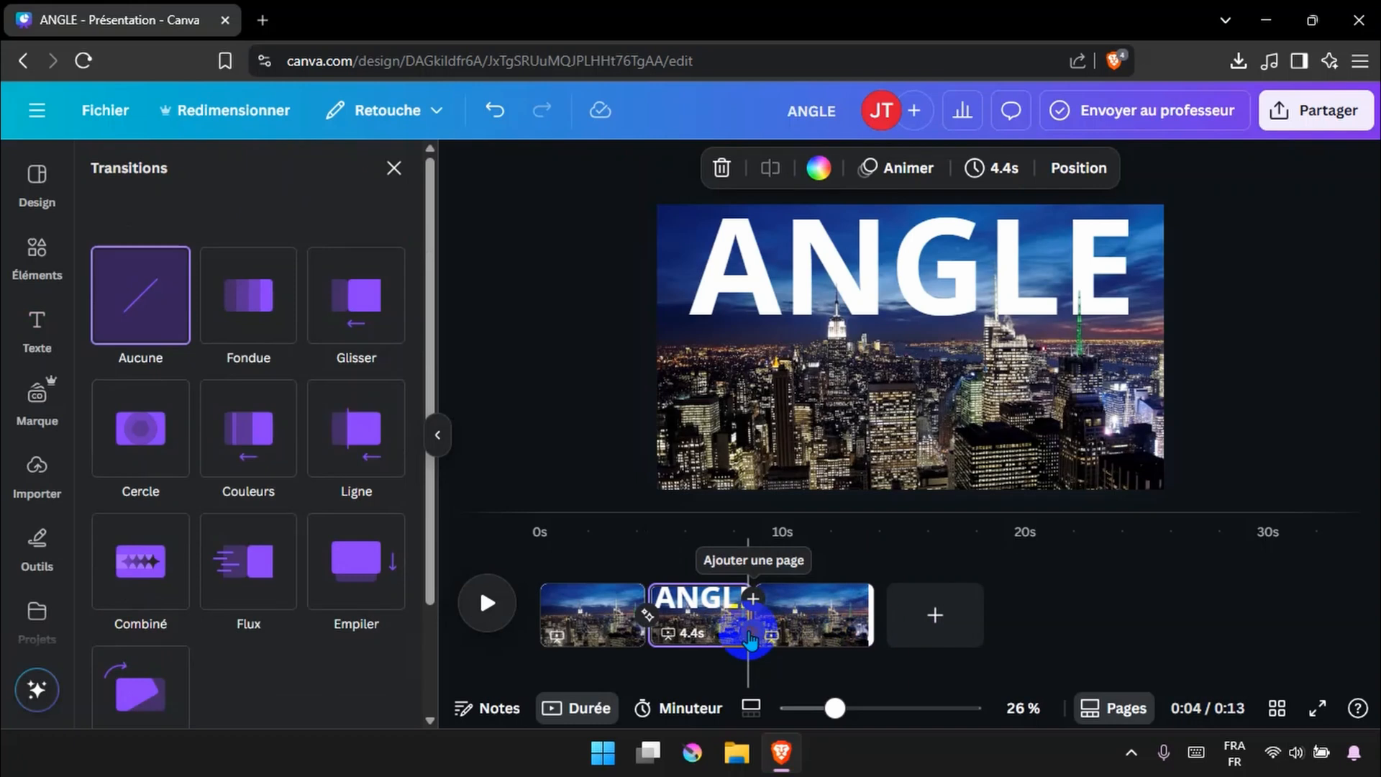
pyautogui.click(137, 562)
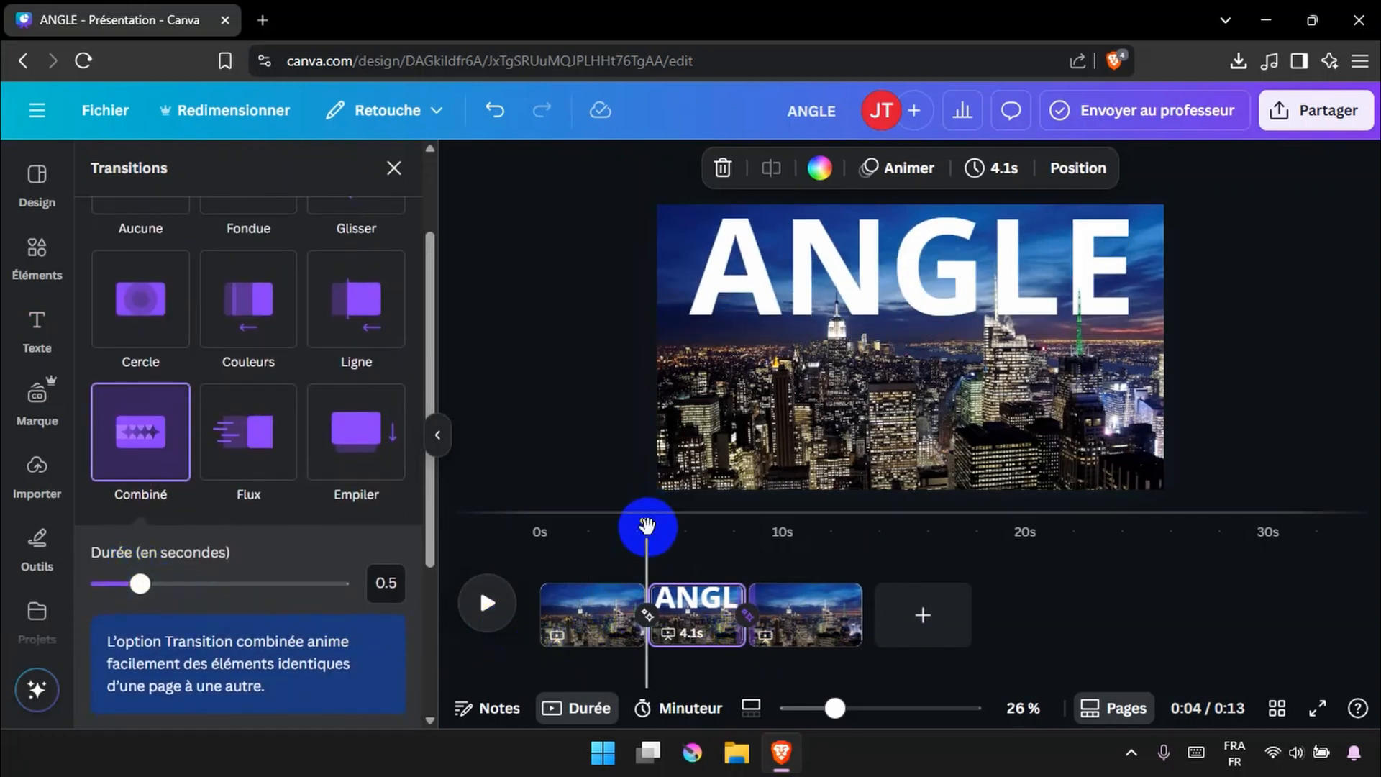
pyautogui.moveTo(648, 527); pyautogui.dragTo(621, 530)
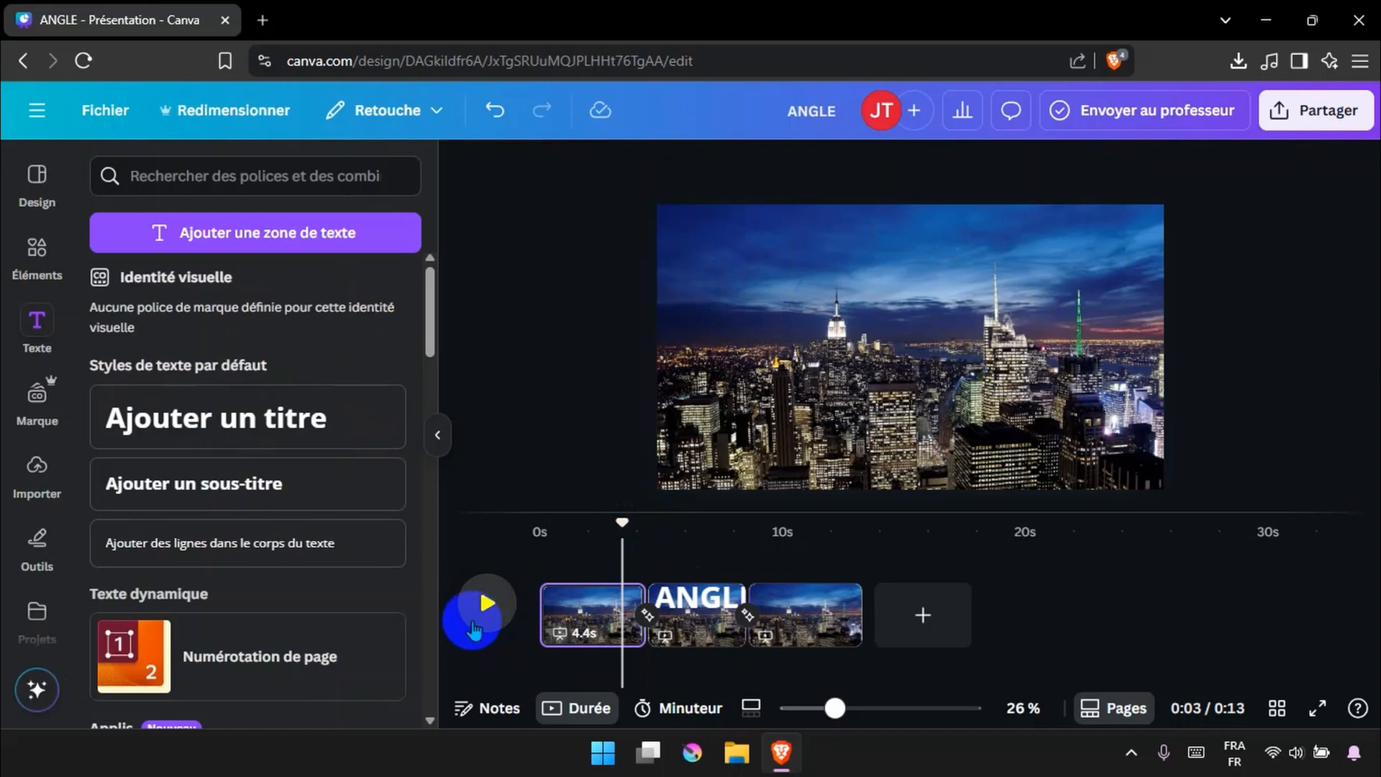
pyautogui.click(474, 629)
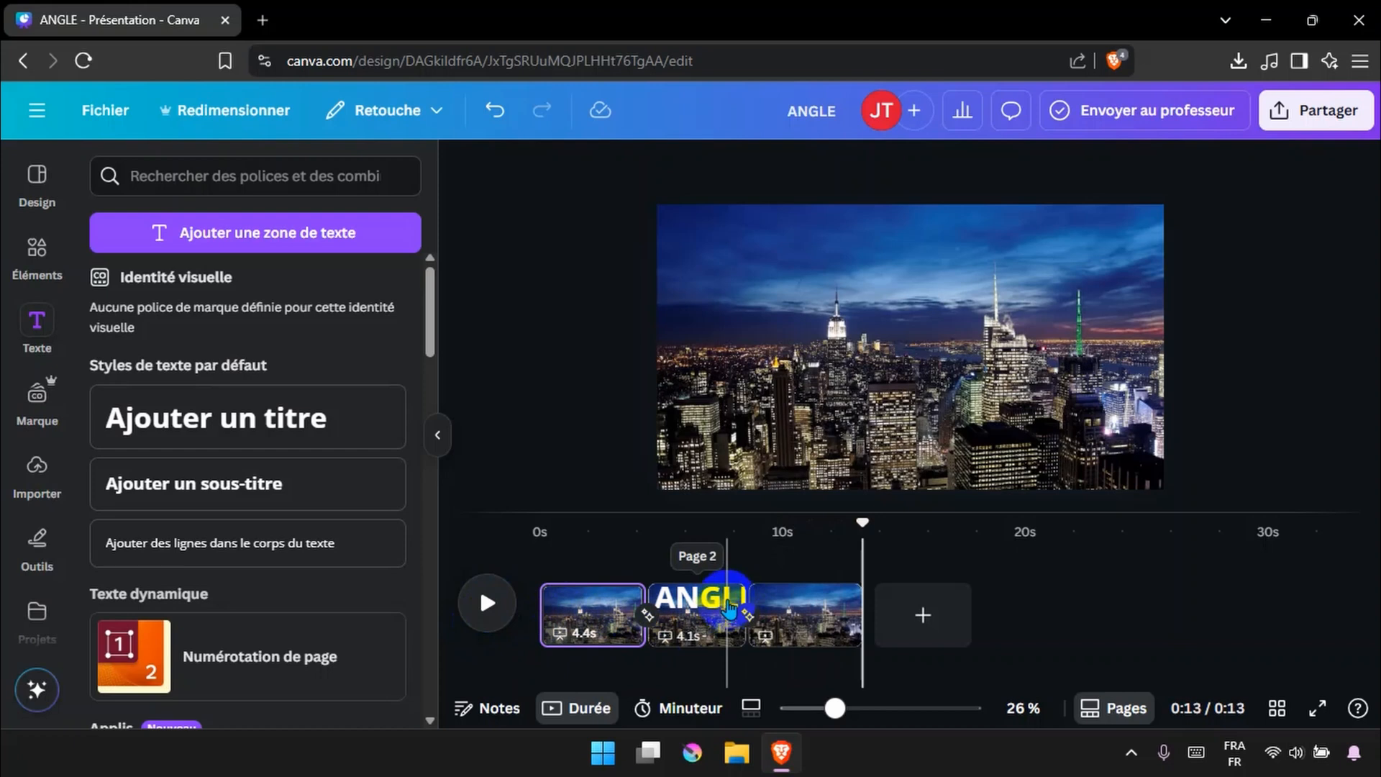
# Trim page 2 to about 3.0 s and page 1 to about 2.2 s in the timeline
pyautogui.click(734, 606)
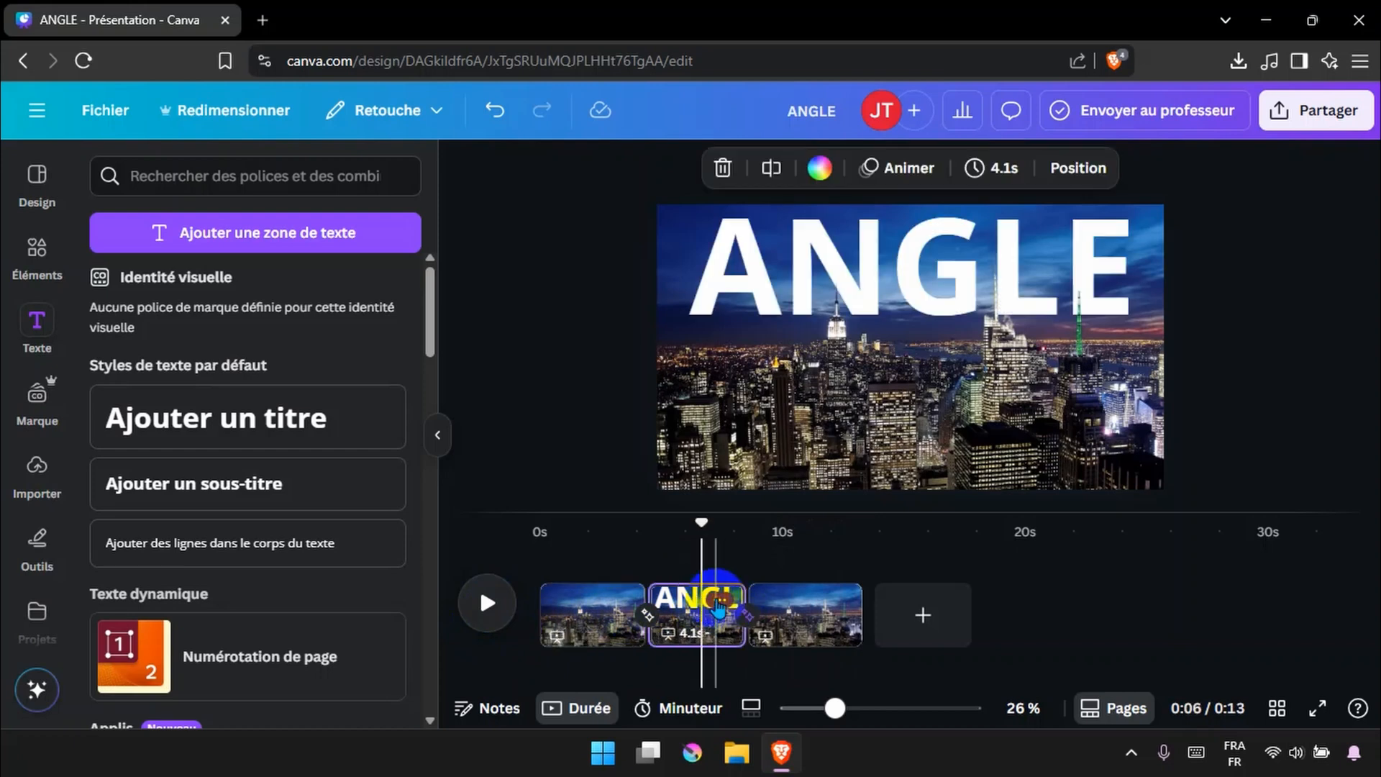
pyautogui.moveTo(735, 598); pyautogui.dragTo(717, 598)
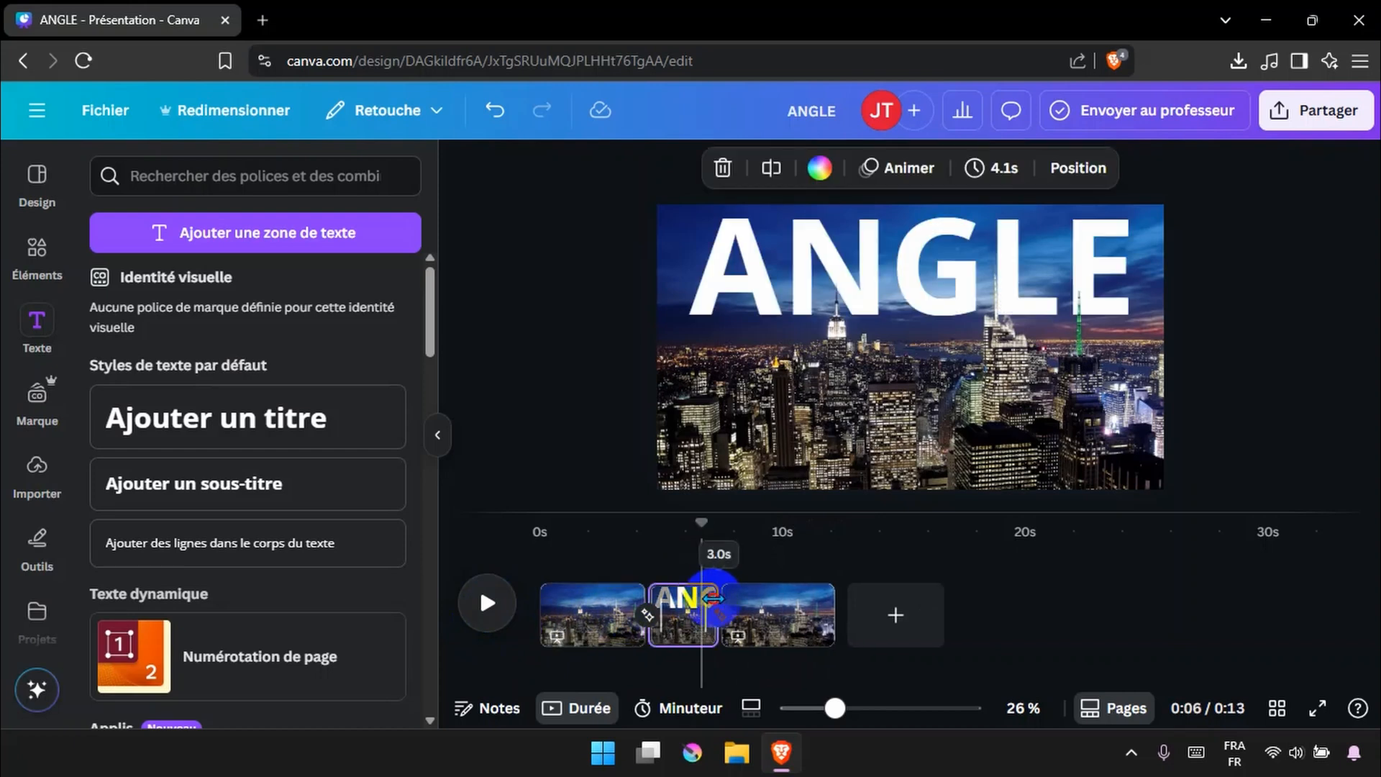
pyautogui.click(618, 602)
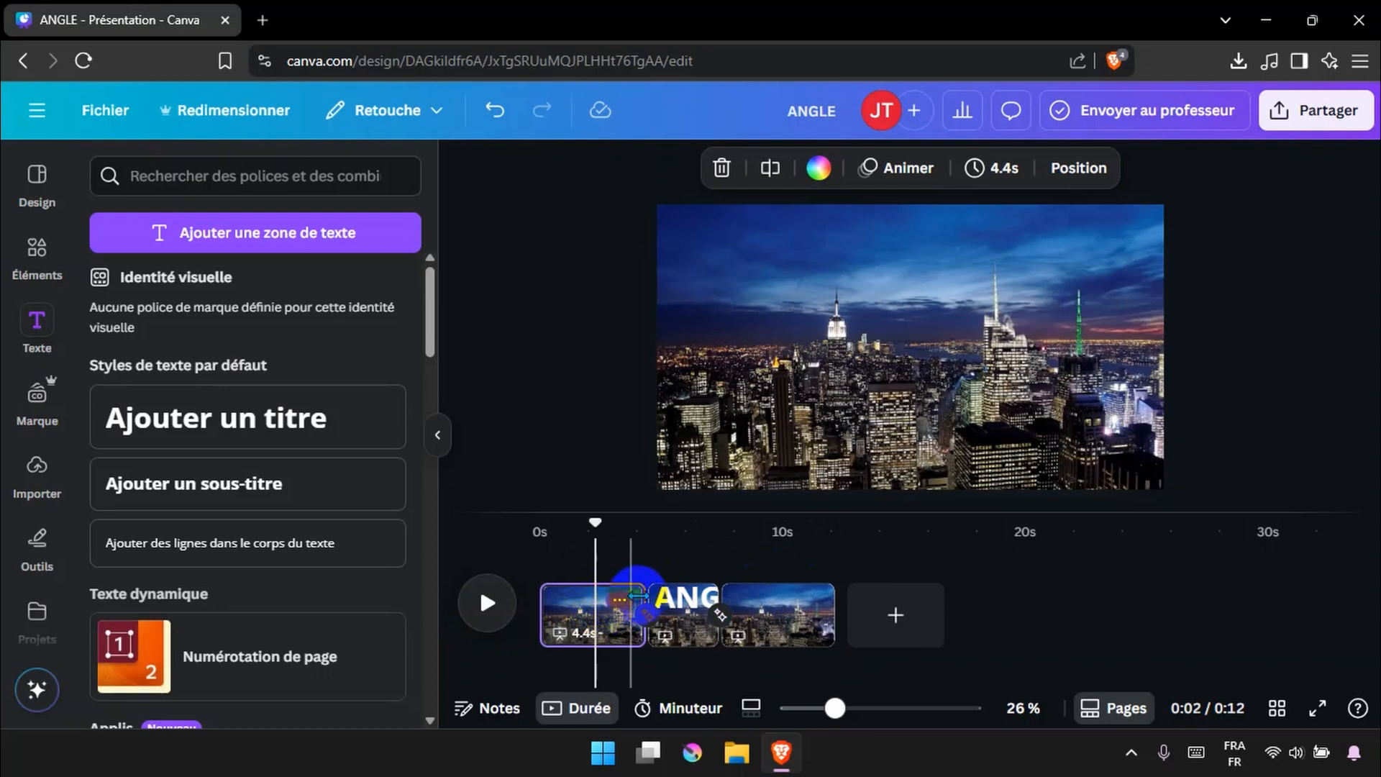
pyautogui.moveTo(647, 604); pyautogui.dragTo(640, 602)
pyautogui.moveTo(615, 601); pyautogui.dragTo(581, 604)
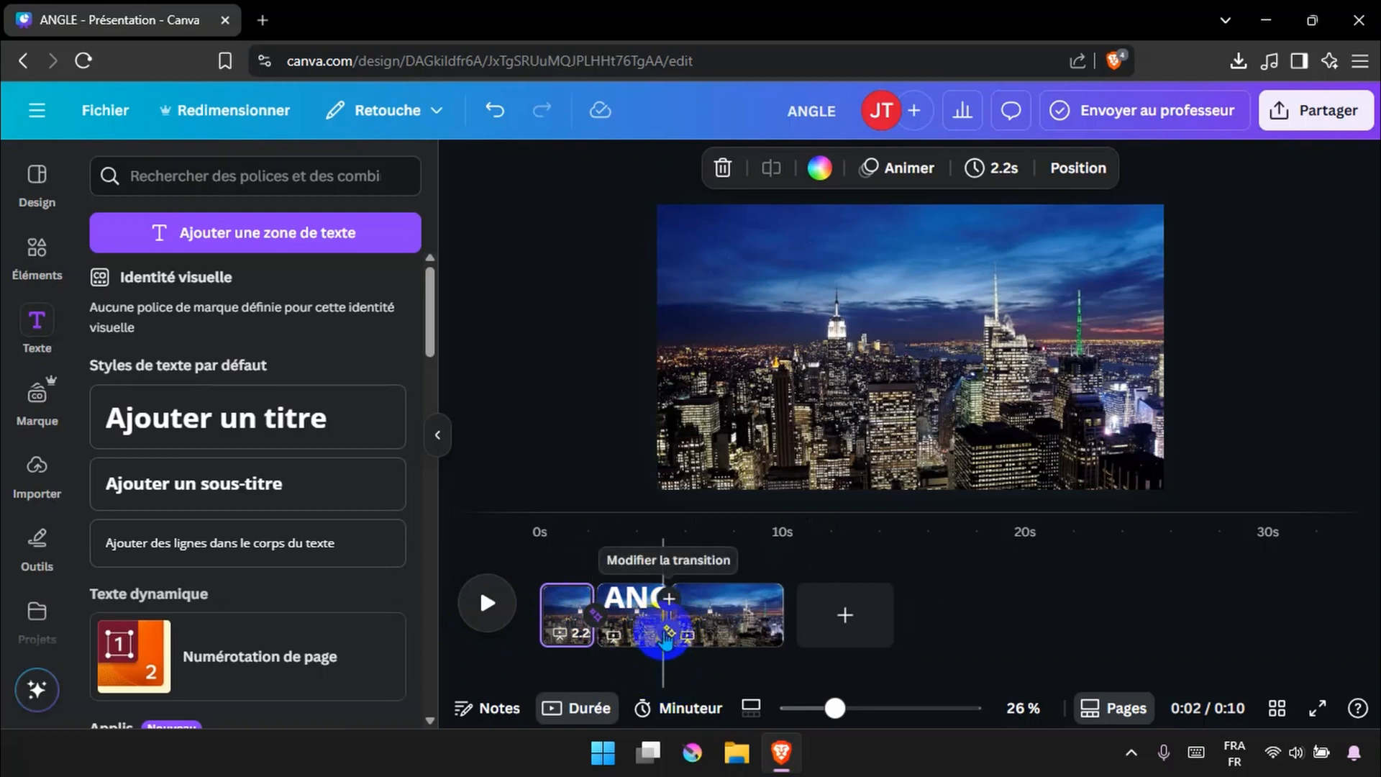
# Set the transition between pages 2 and 3 to 1.2 seconds and play the sequence from the start
pyautogui.click(670, 635)
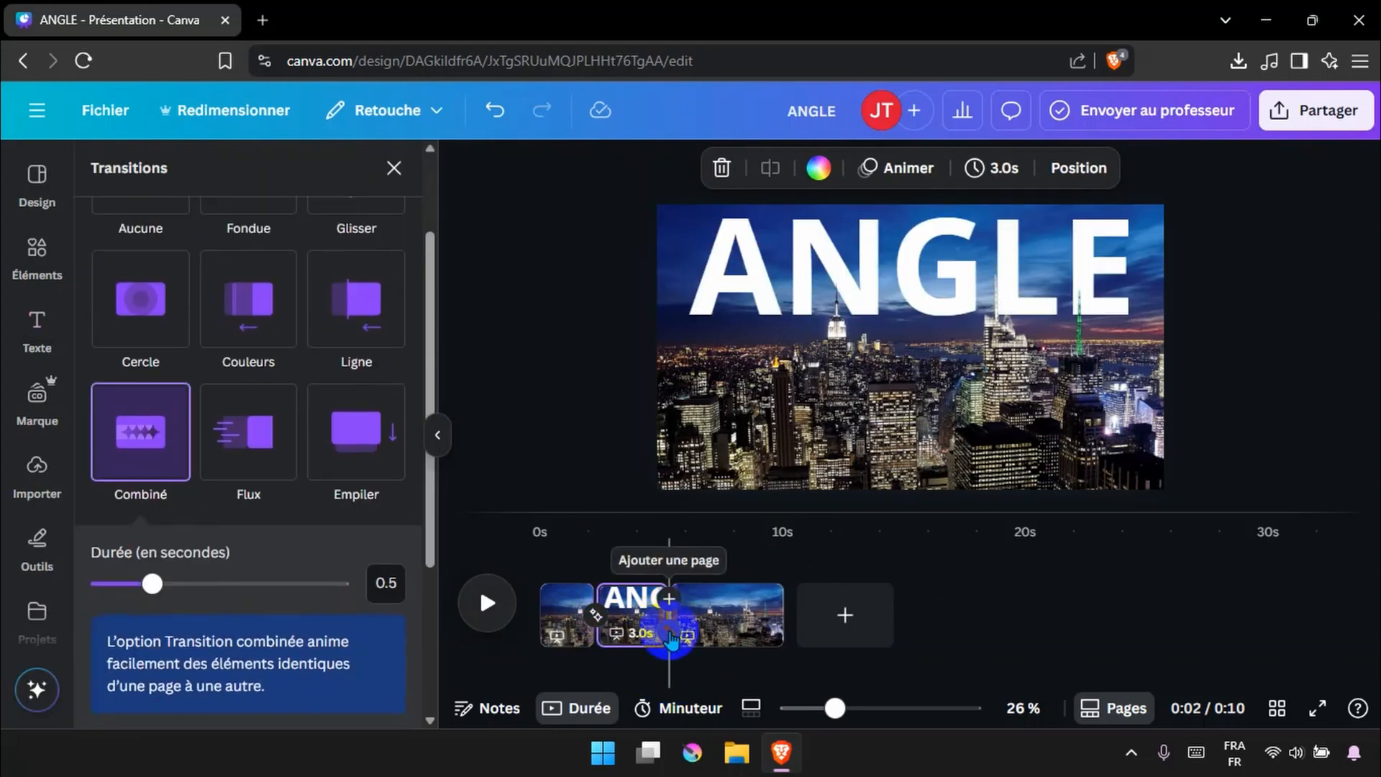
pyautogui.moveTo(152, 584); pyautogui.dragTo(243, 582)
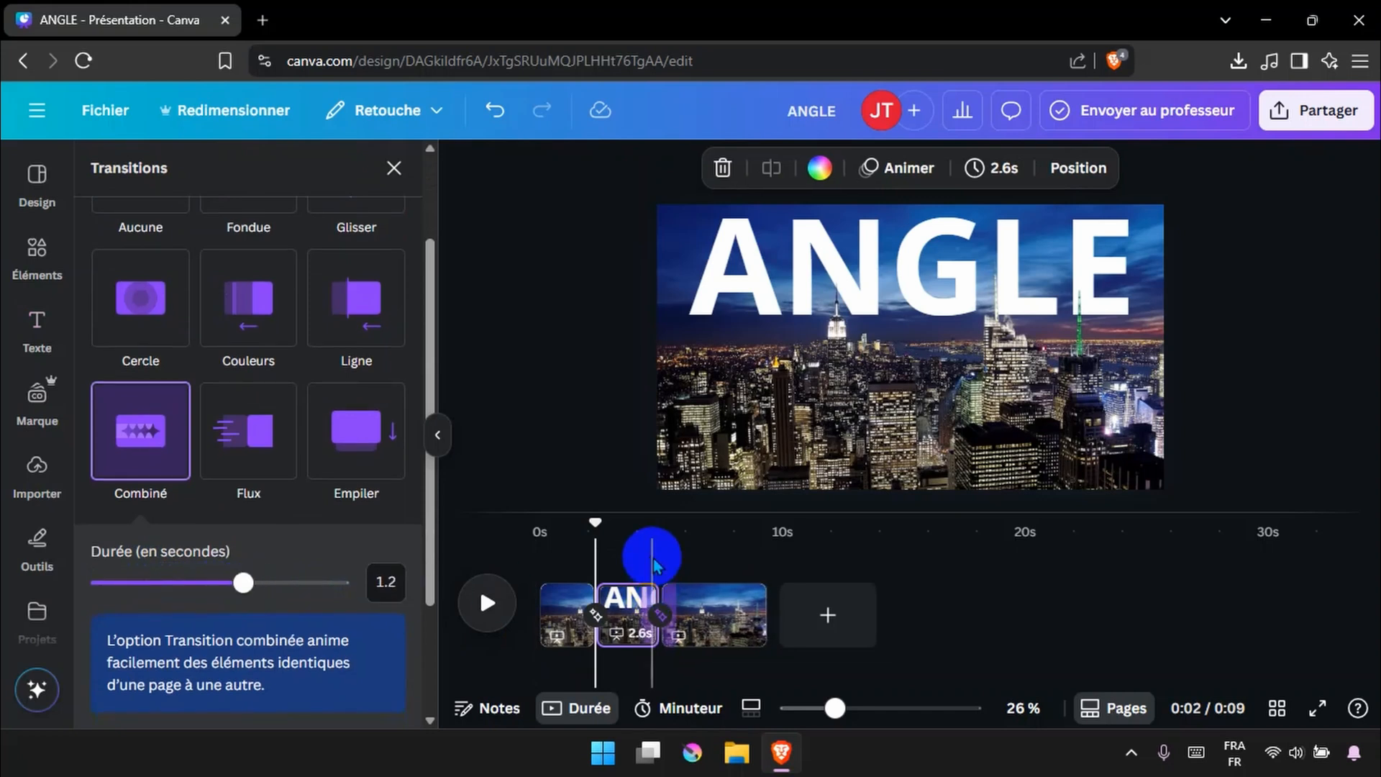
pyautogui.moveTo(595, 530); pyautogui.dragTo(525, 550)
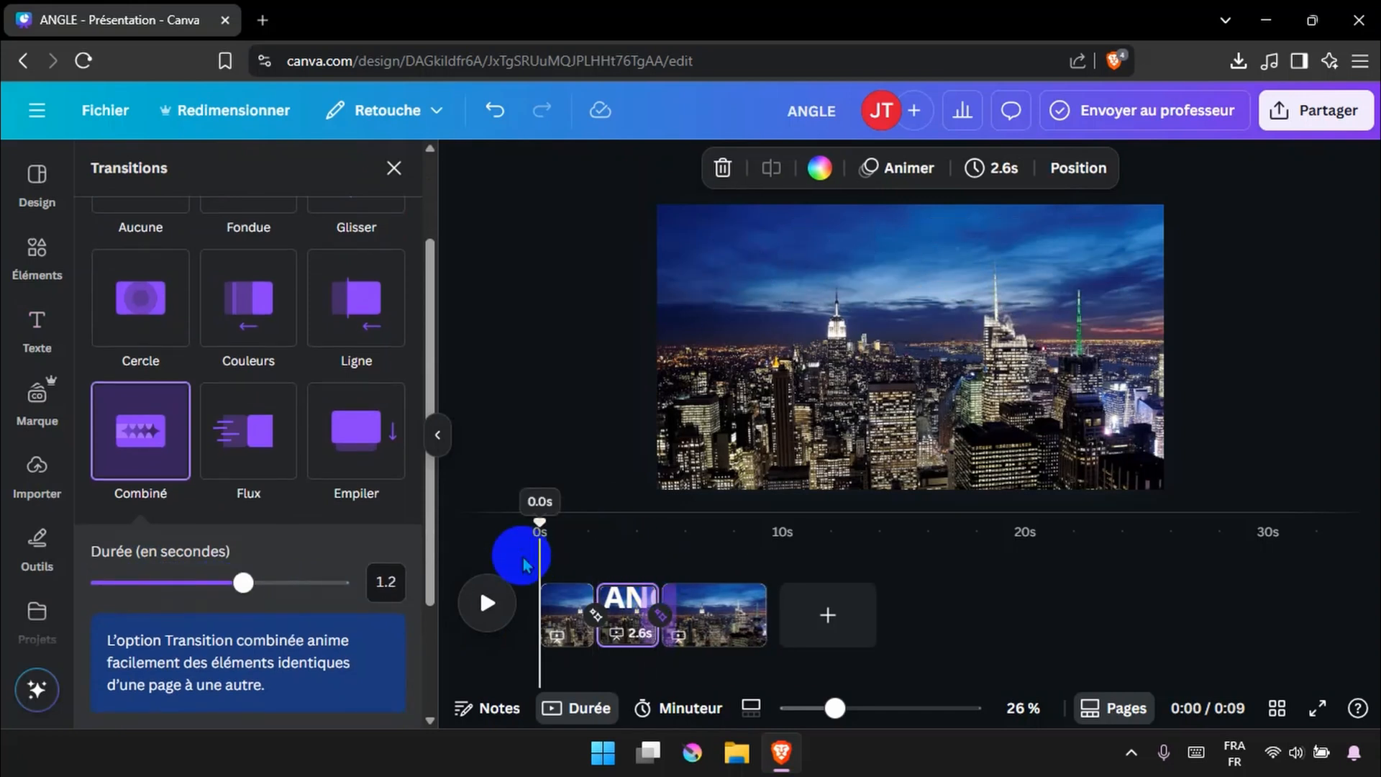
pyautogui.click(489, 601)
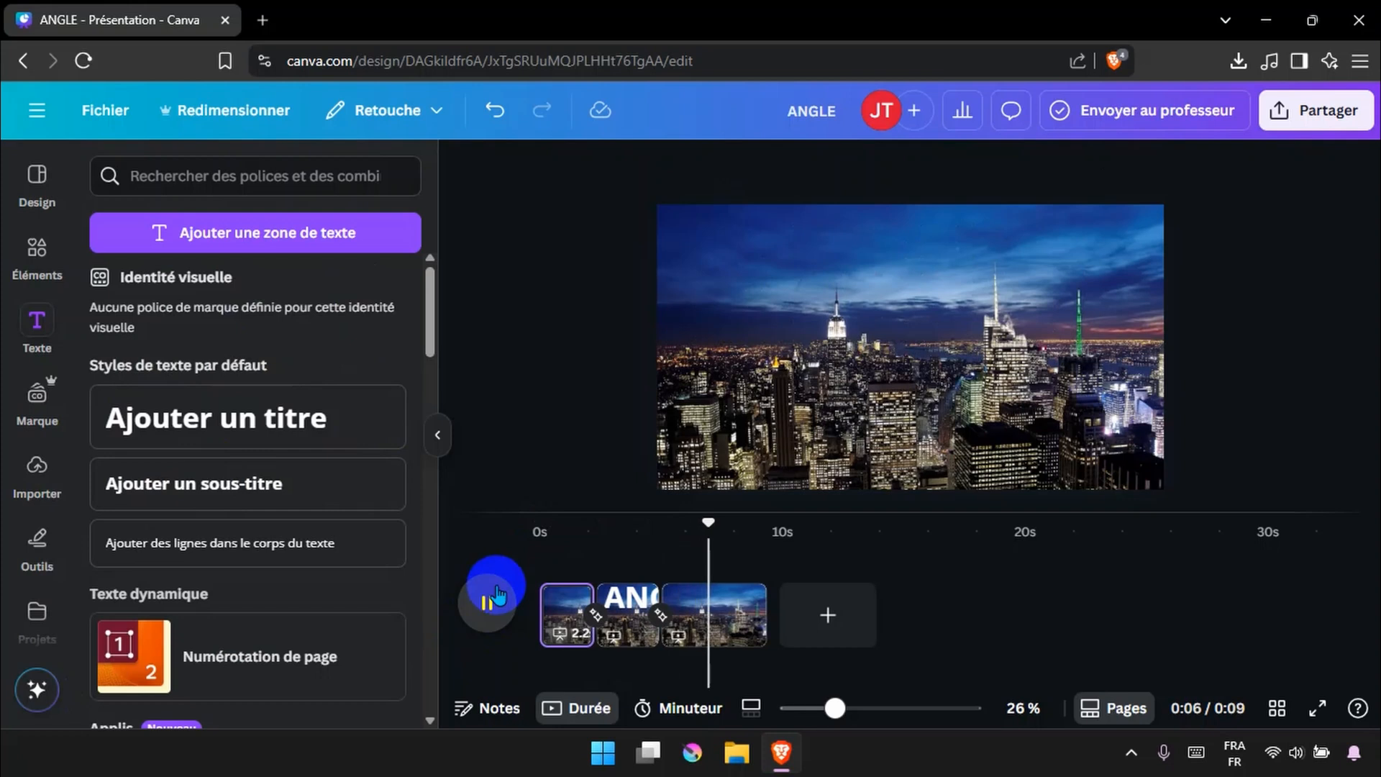
# Download the design as an MP4 video at 4K (ultra HD) quality, saving it as ANGLE.mp4
pyautogui.click(1309, 109)
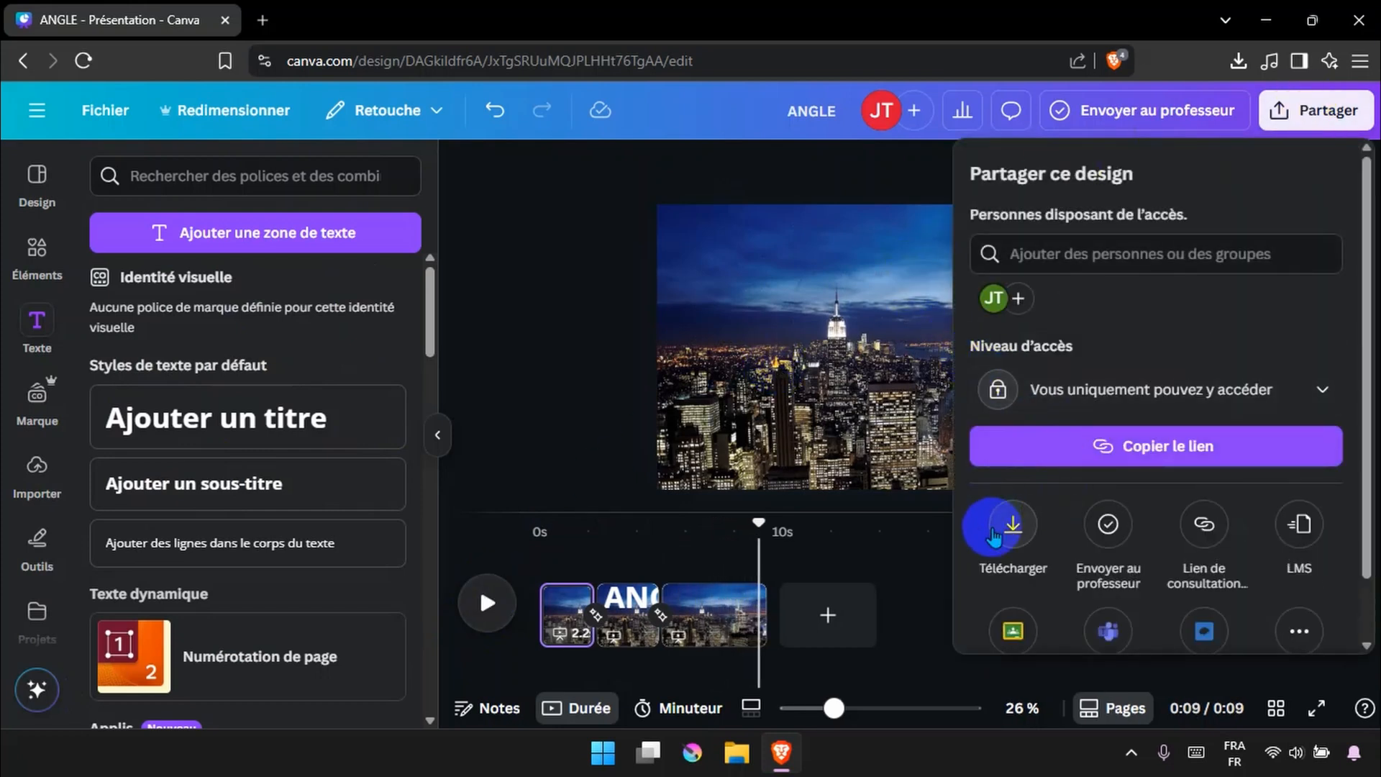
pyautogui.click(992, 536)
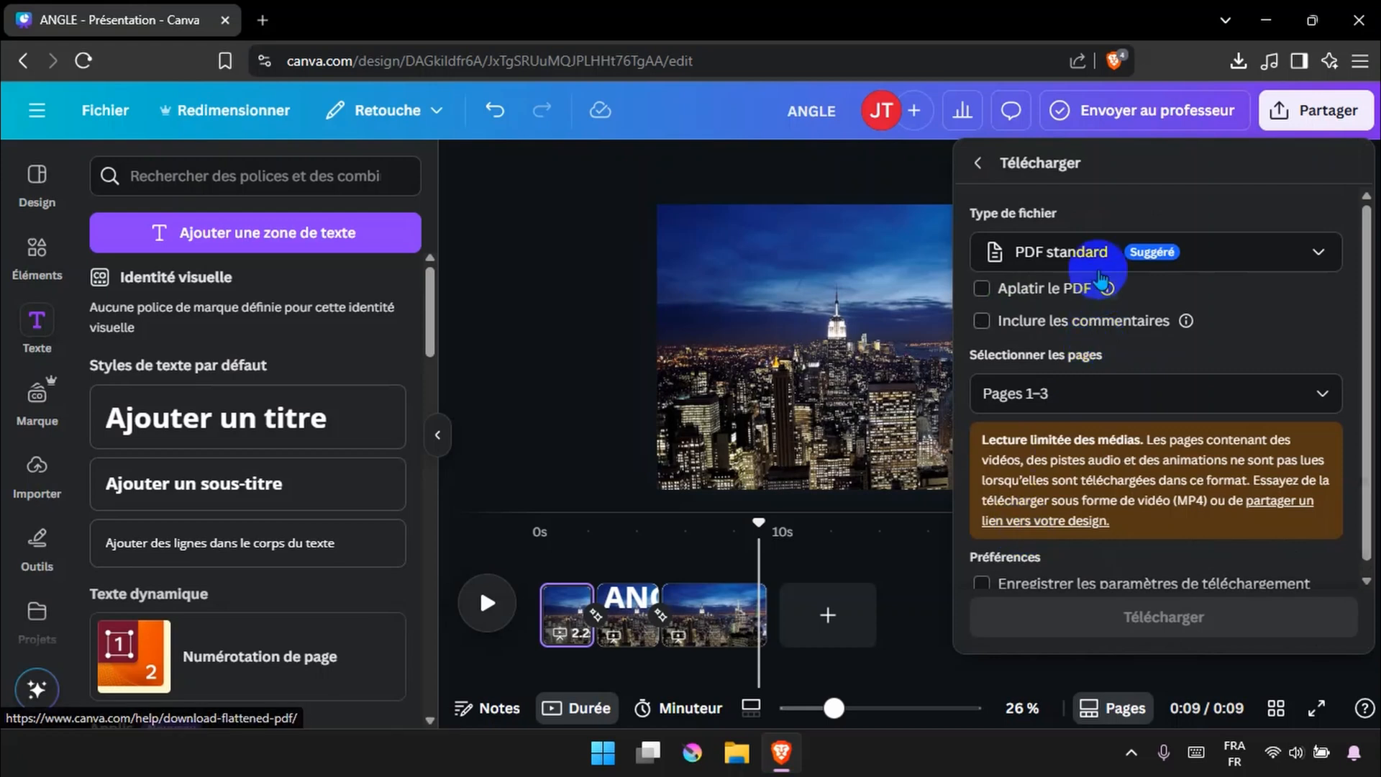
pyautogui.click(1100, 262)
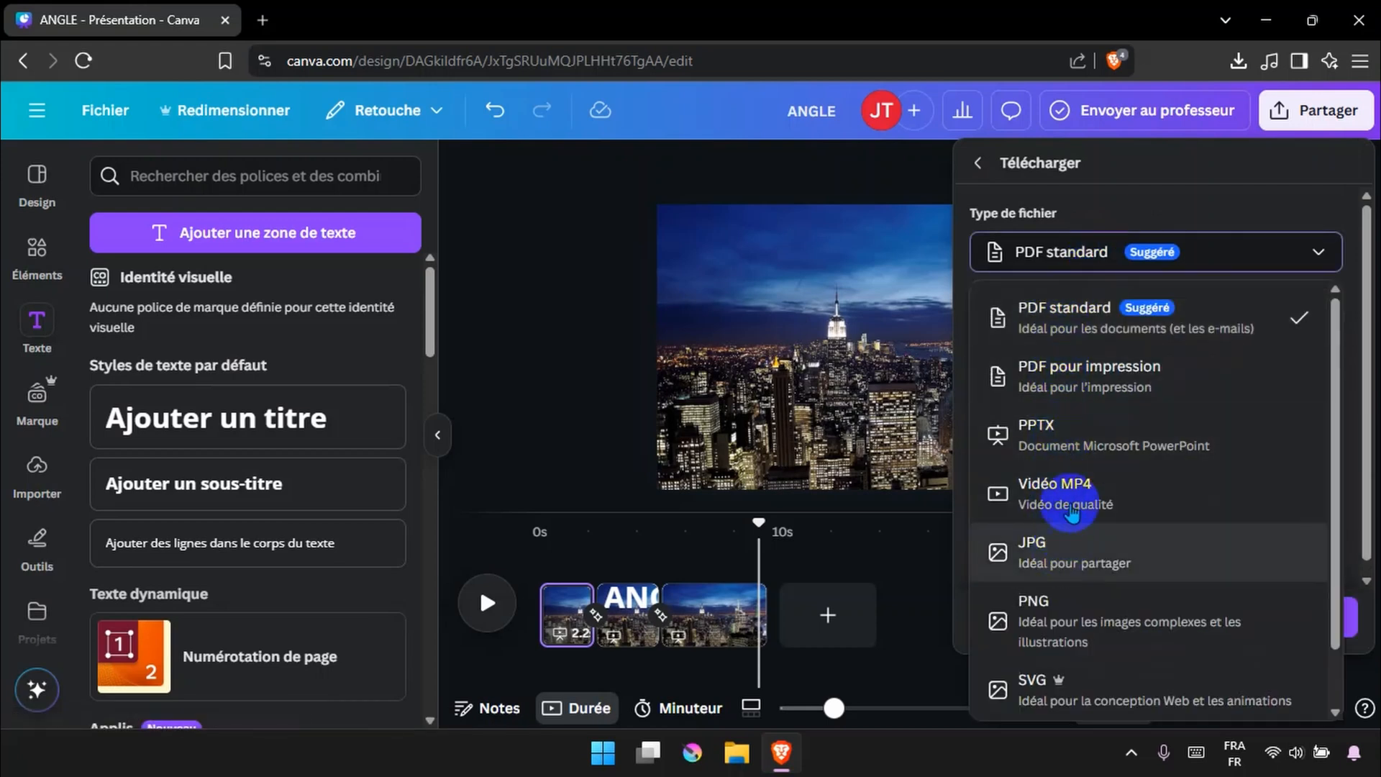
pyautogui.click(1086, 478)
pyautogui.moveTo(1208, 321); pyautogui.dragTo(1335, 322)
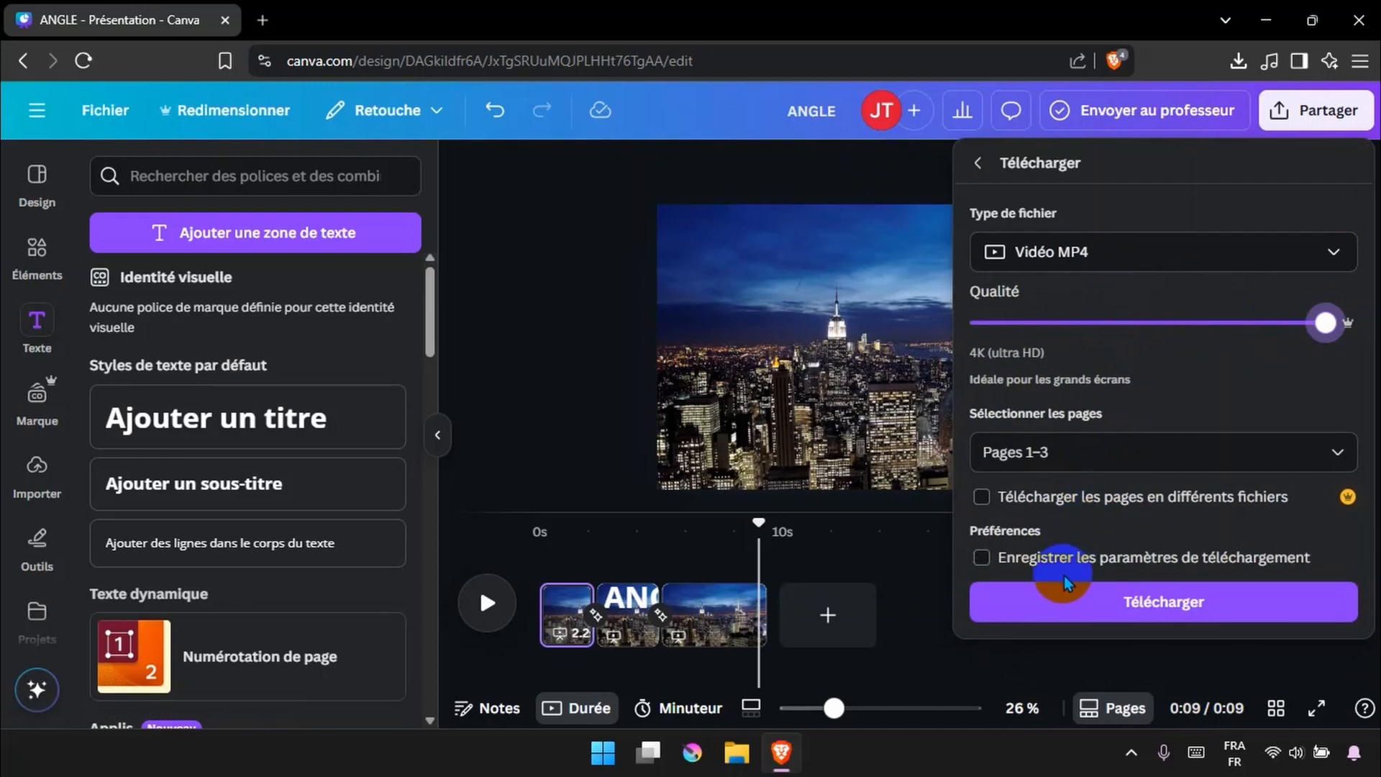
pyautogui.click(1056, 610)
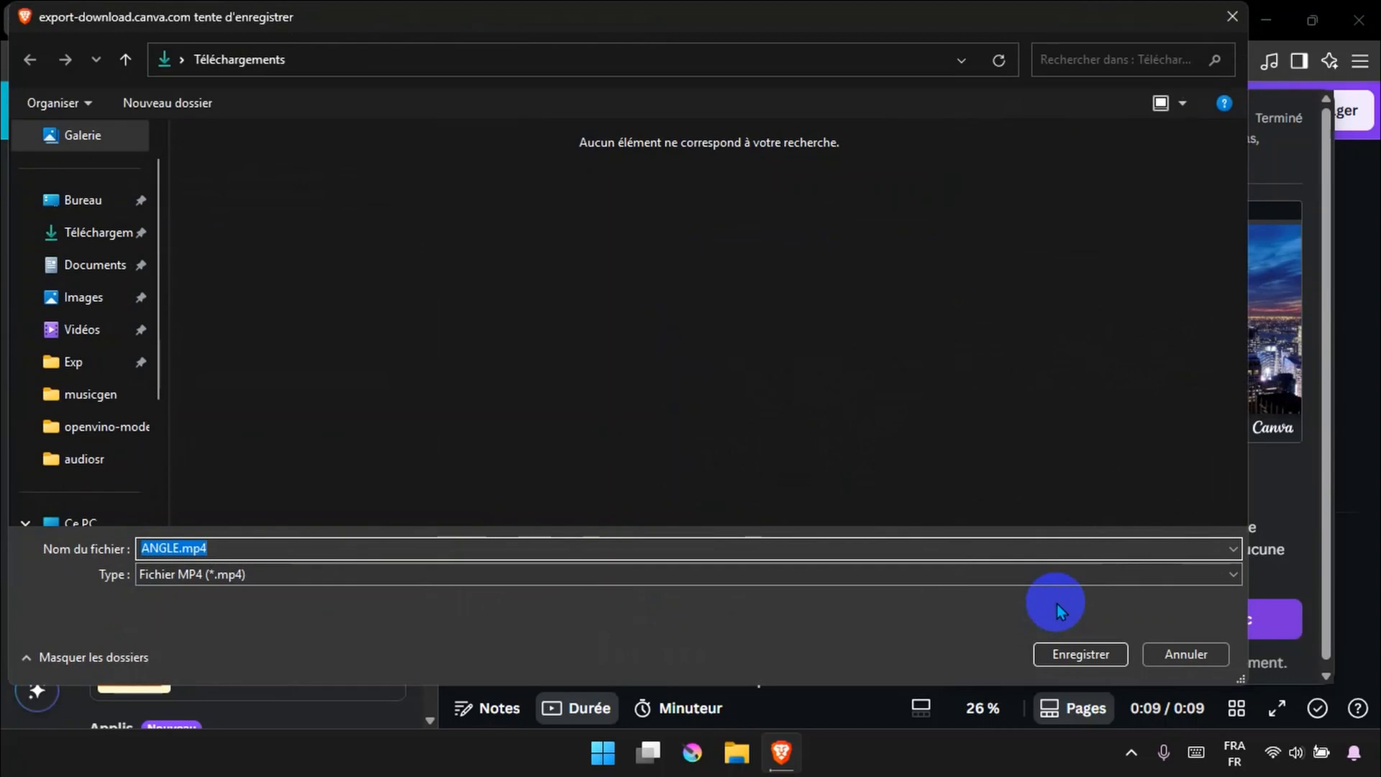
pyautogui.press('Return')
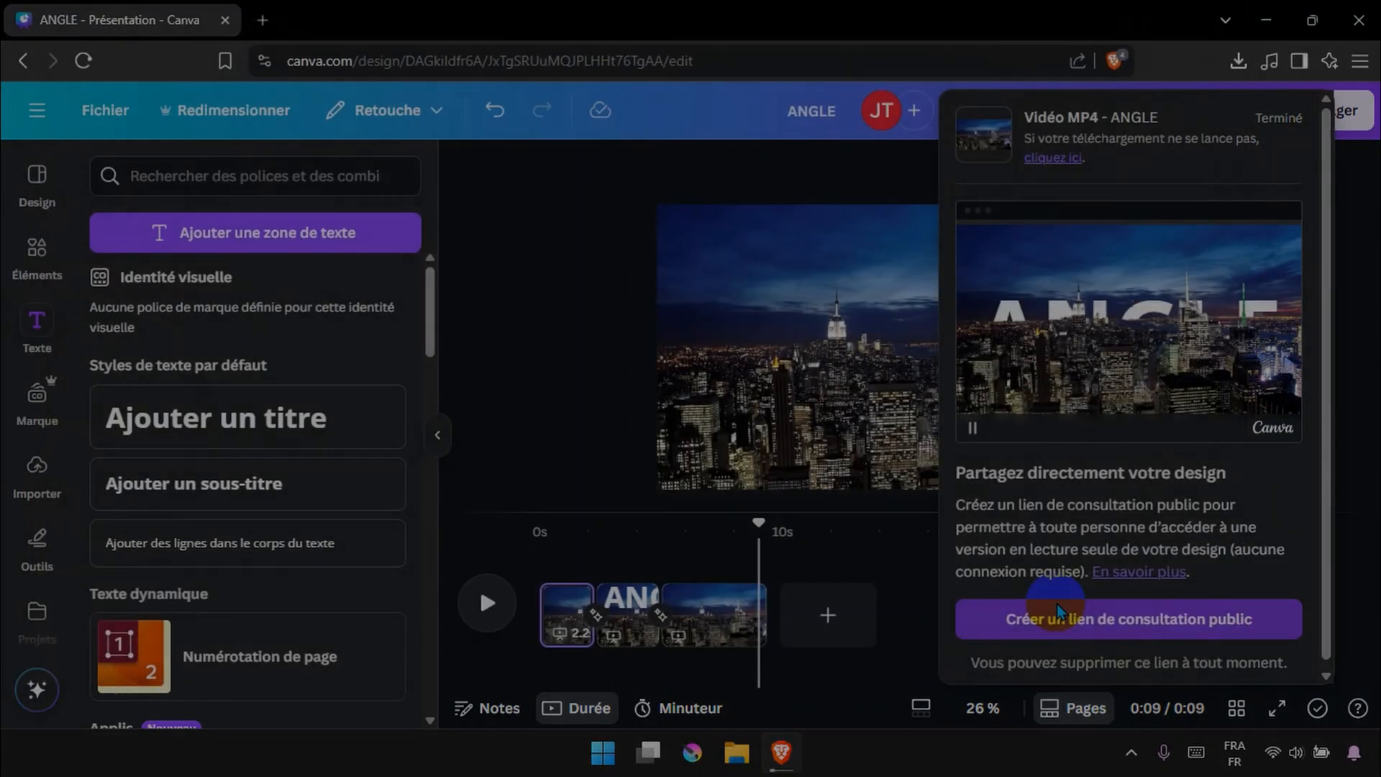